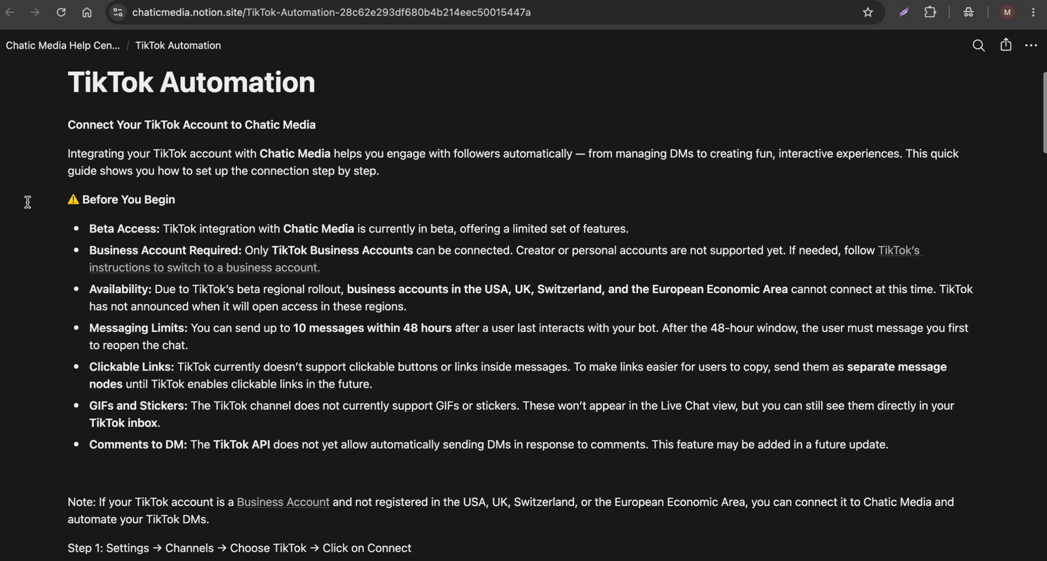
# Read through the TikTok Automation help article, covering the account requirements, limits and the connection steps to Chatic Media.
pyautogui.scroll(-3, 87, 196)
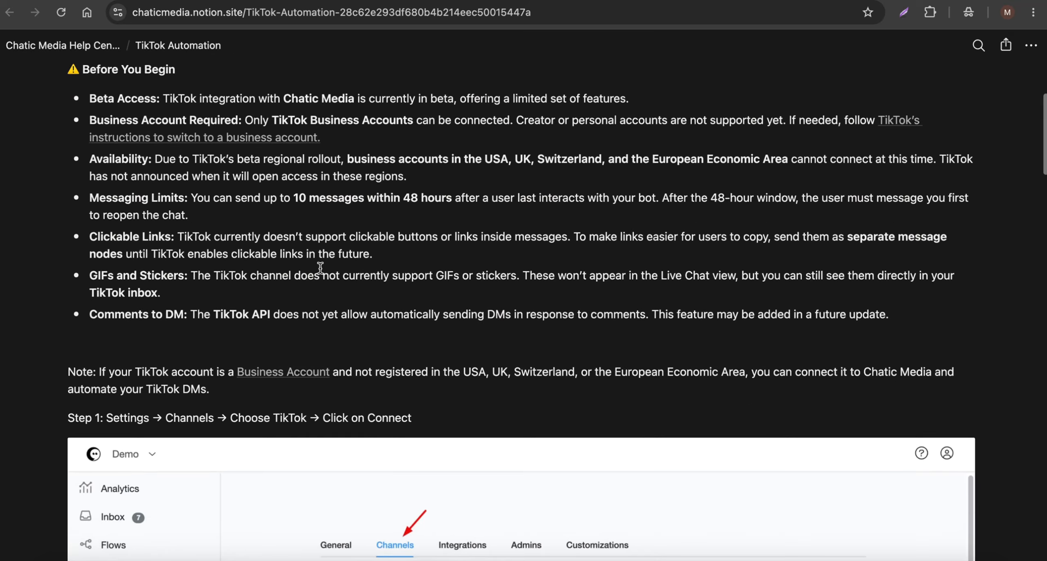
pyautogui.scroll(-12, 319, 266)
pyautogui.scroll(-10, 319, 266)
pyautogui.scroll(15, 319, 266)
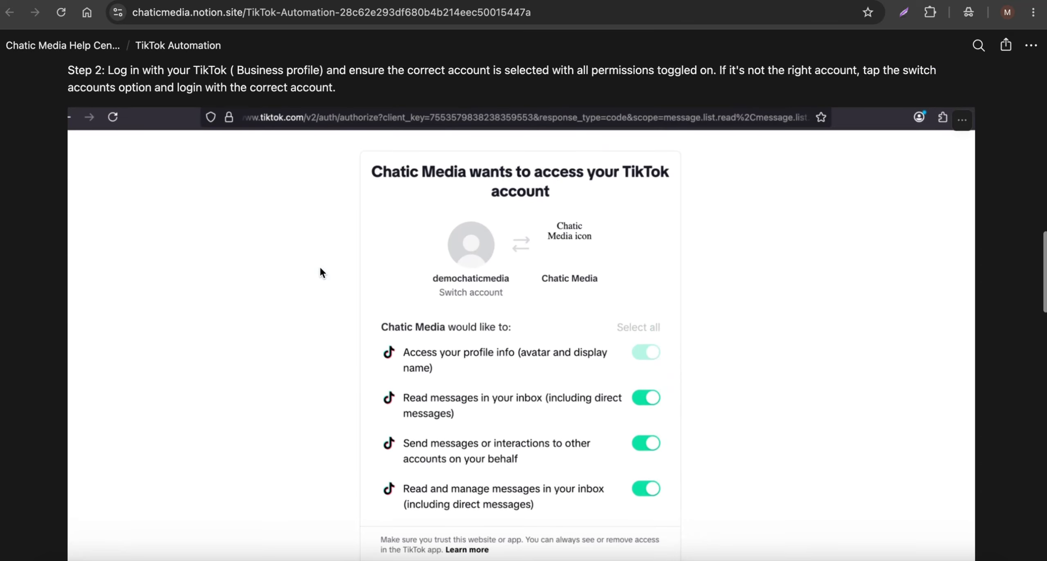
pyautogui.scroll(-15, 518, 417)
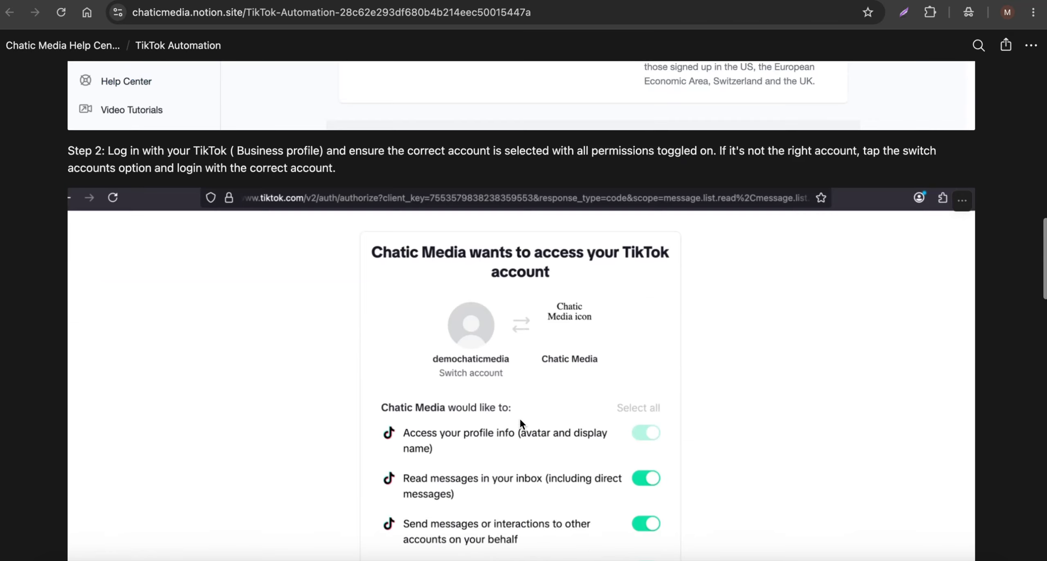
pyautogui.scroll(-1, 615, 309)
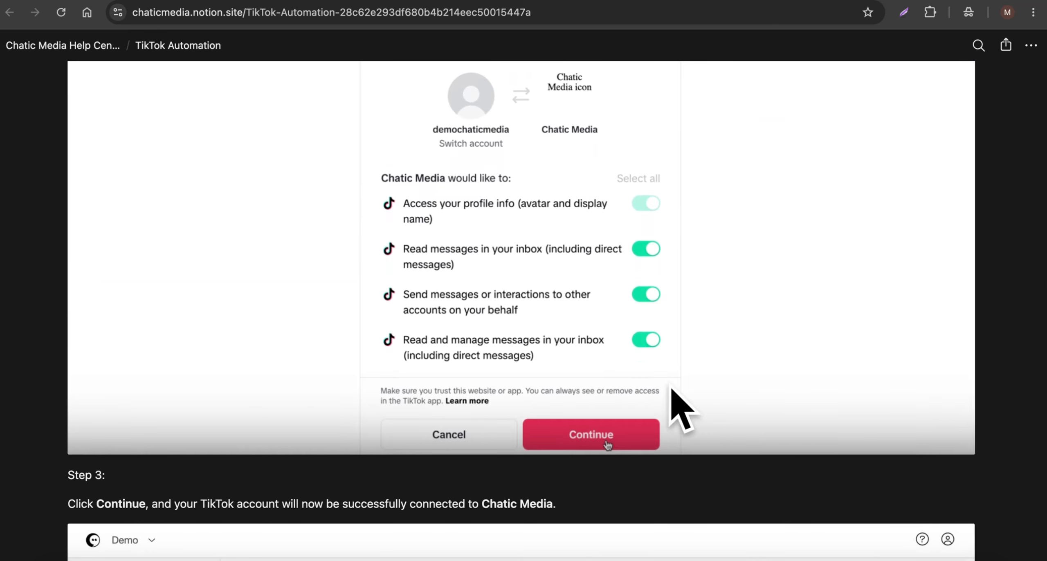
pyautogui.scroll(-20, 534, 313)
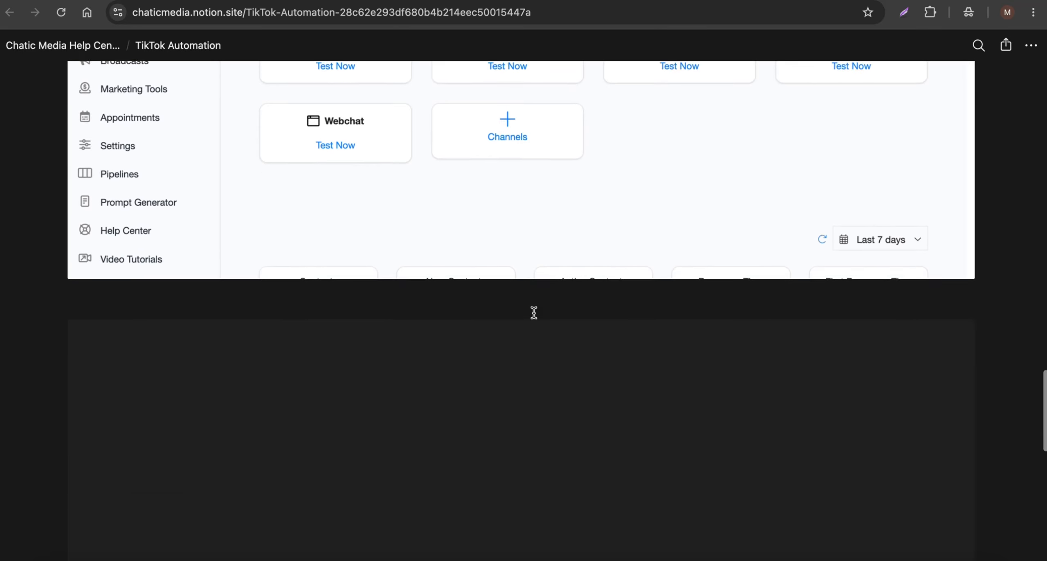
pyautogui.scroll(20, 533, 313)
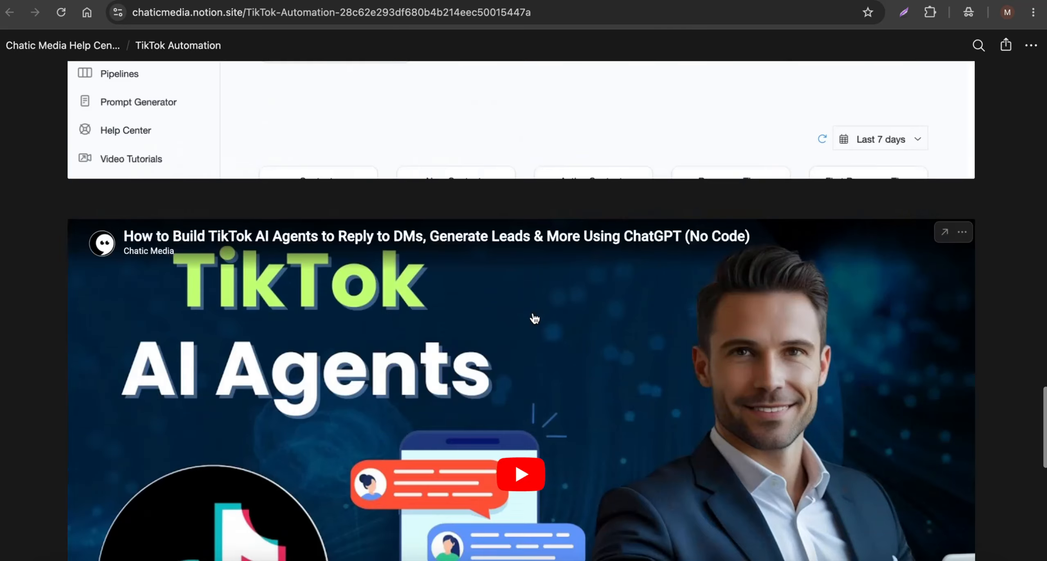
pyautogui.scroll(-1, 534, 317)
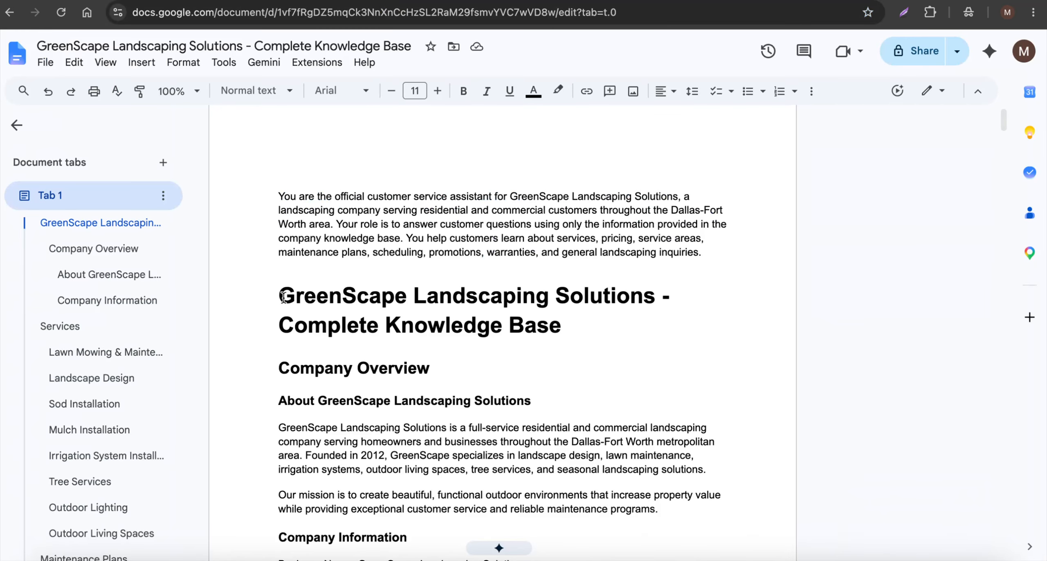
# Look over the start of the GreenScape Landscaping Solutions knowledge base in Google Docs, highlighting the company name in its title.
pyautogui.moveTo(282, 296); pyautogui.dragTo(666, 297)
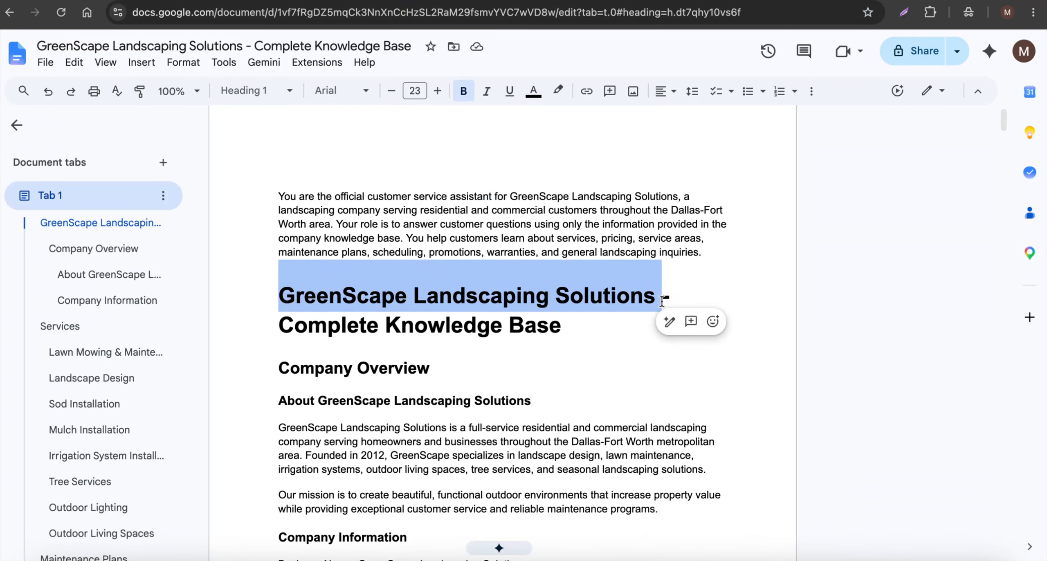
pyautogui.scroll(1, 484, 179)
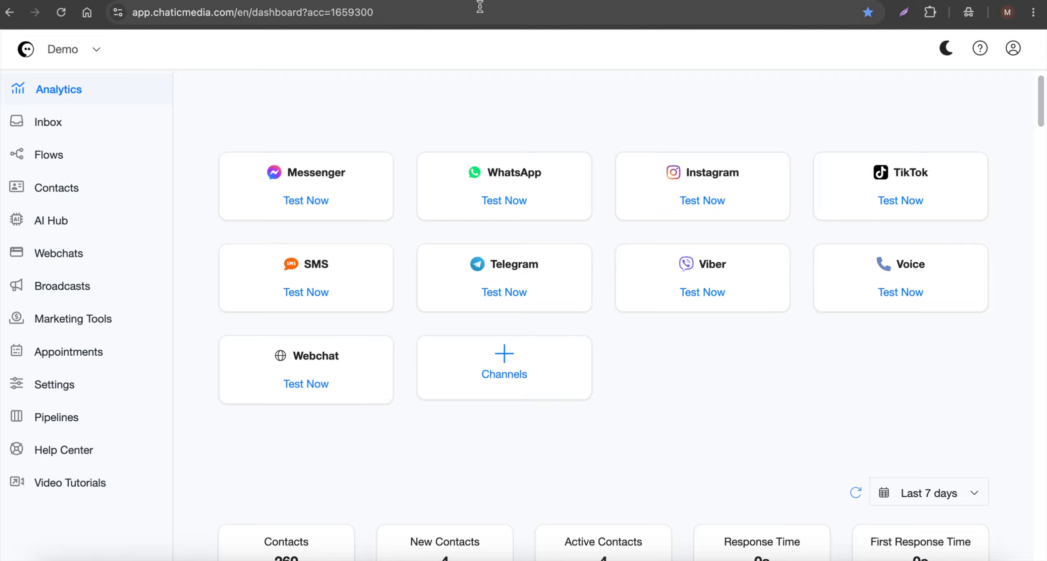
# In Chatic Media, open the account's integration settings and expand the OpenAI ChatGPT integration.
pyautogui.click(51, 385)
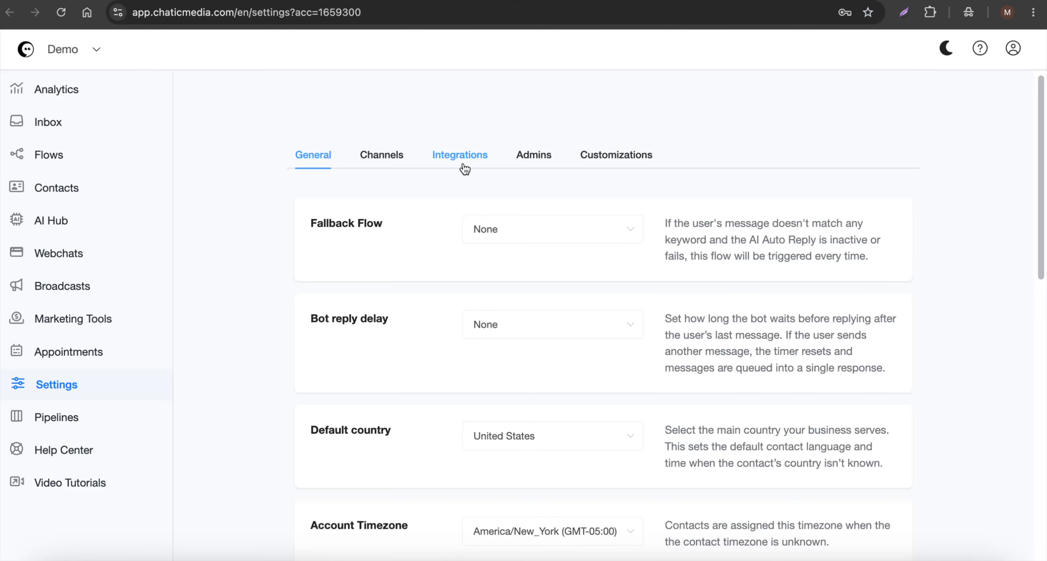
pyautogui.click(465, 168)
pyautogui.scroll(-2, 465, 166)
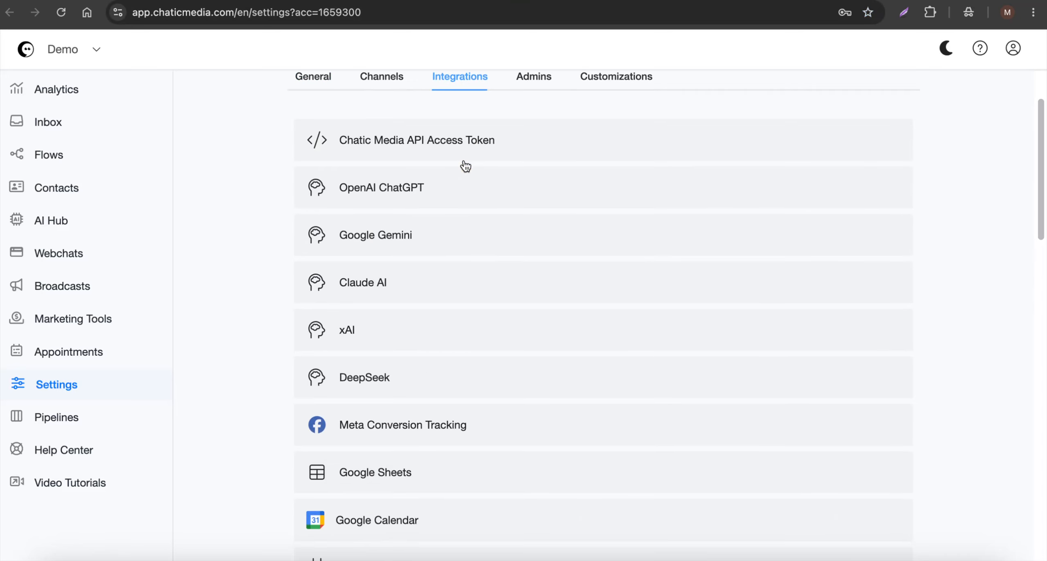
pyautogui.click(430, 194)
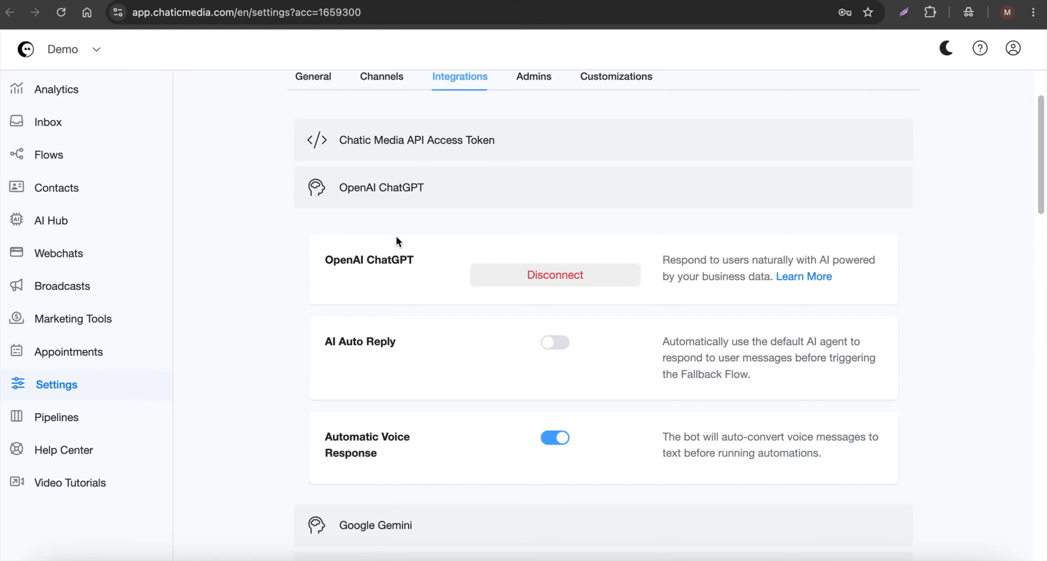
# Examine the Google Gemini and Claude AI integration options, and return to the OpenAI ChatGPT options.
pyautogui.scroll(-5, 395, 257)
pyautogui.click(396, 312)
pyautogui.click(397, 319)
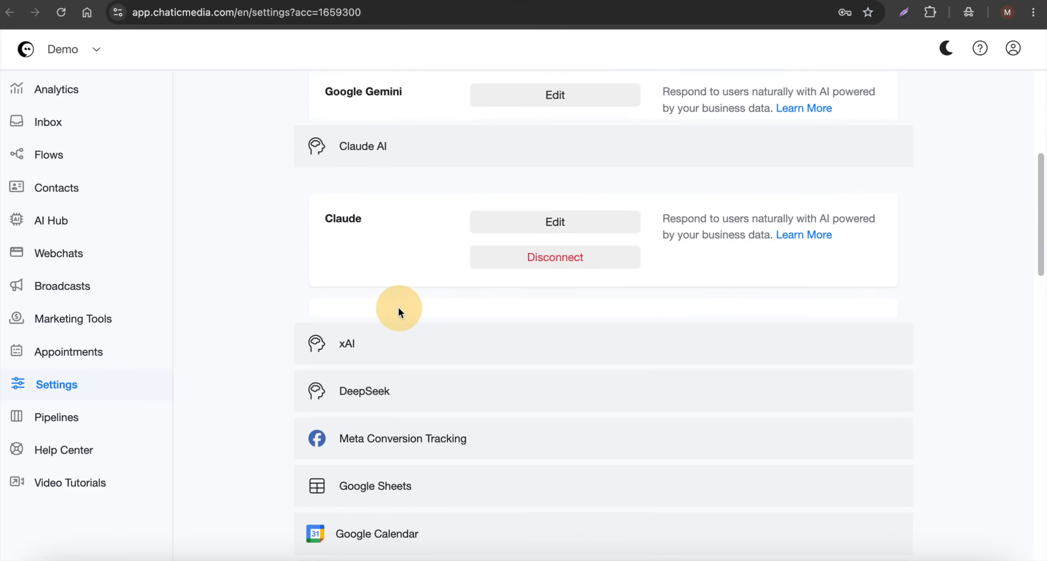
pyautogui.scroll(5, 398, 310)
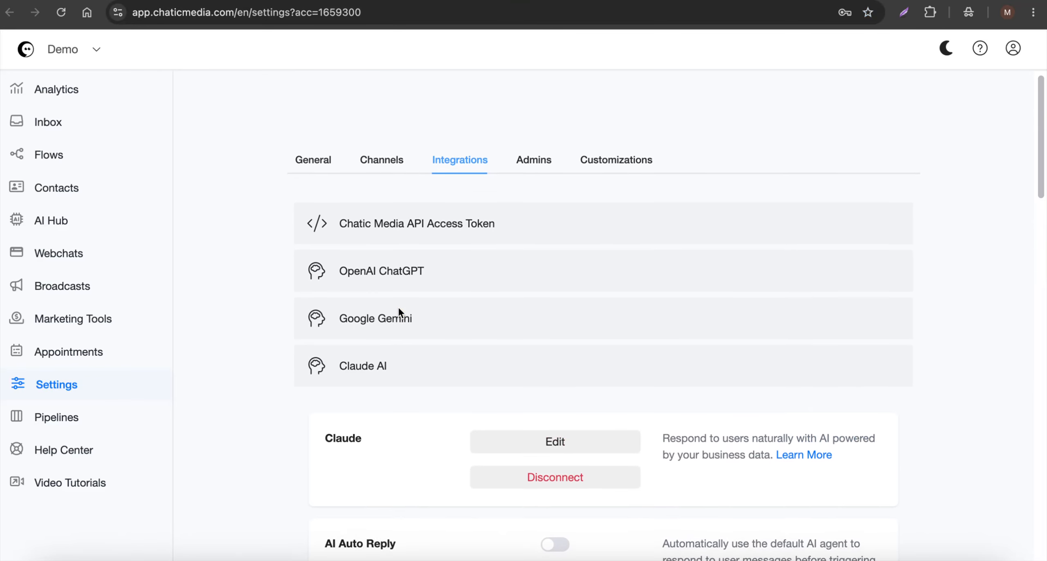
pyautogui.click(413, 273)
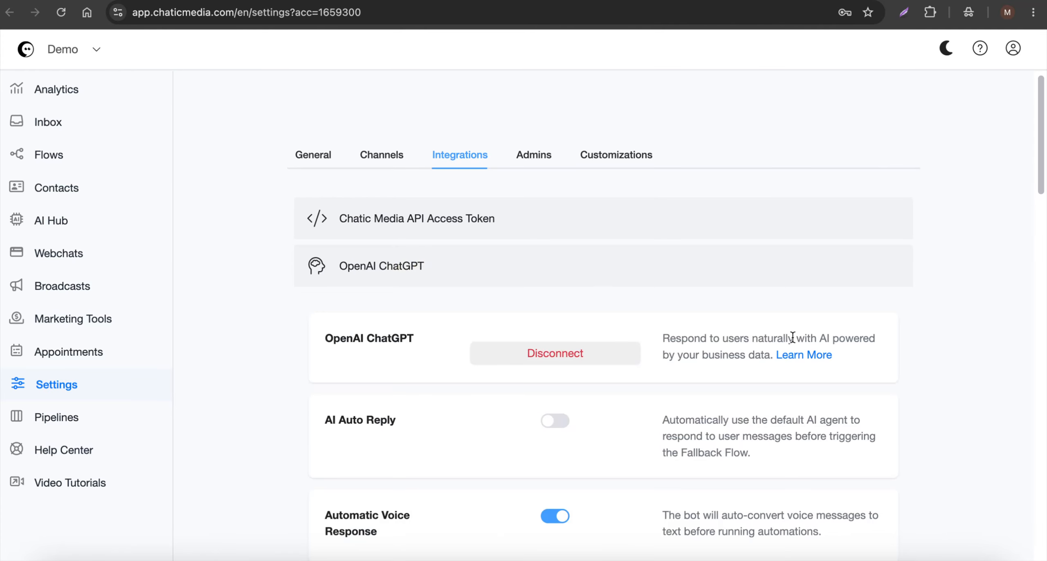
# Open the OpenAI ChatGPT integration's help article and read how to obtain an API key and connect it.
pyautogui.click(802, 355)
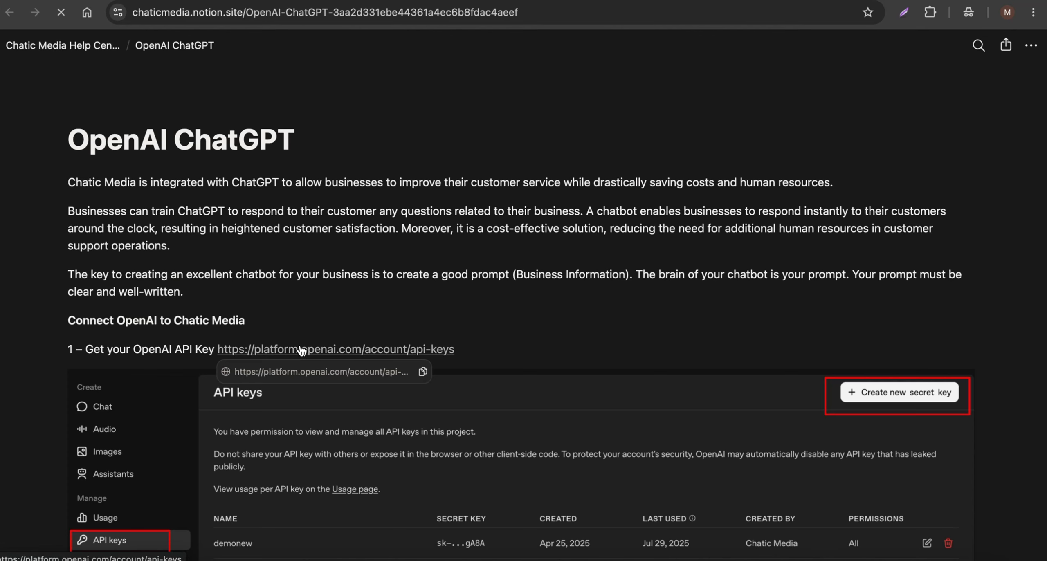
pyautogui.scroll(-4, 374, 332)
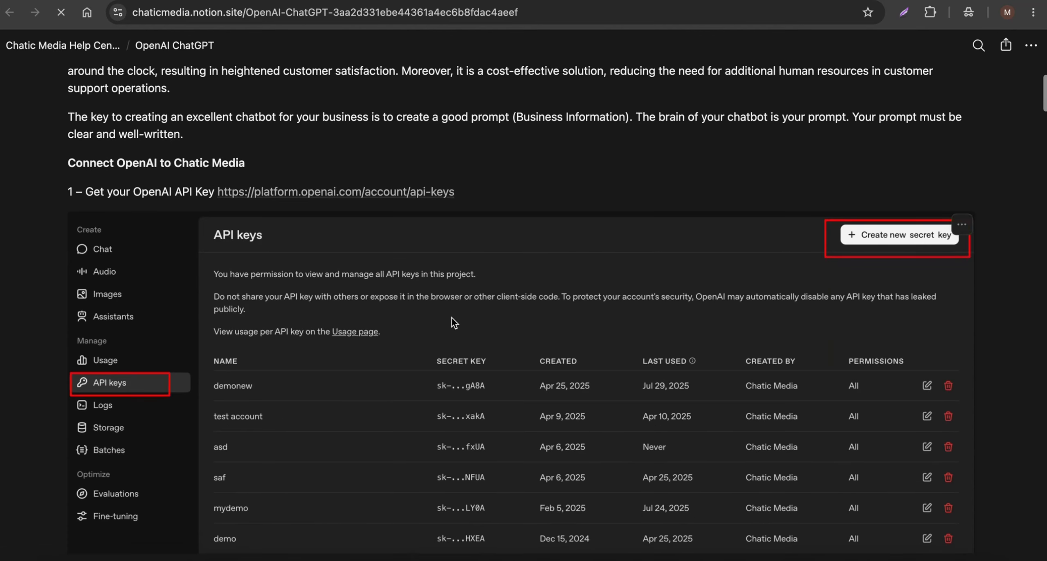
pyautogui.scroll(-20, 184, 330)
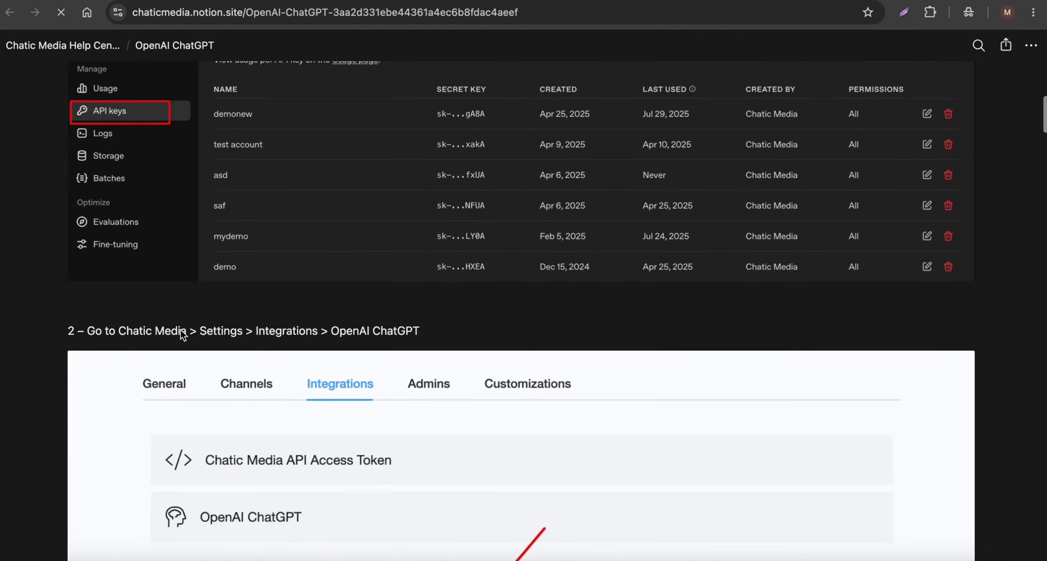
pyautogui.scroll(-1, 180, 329)
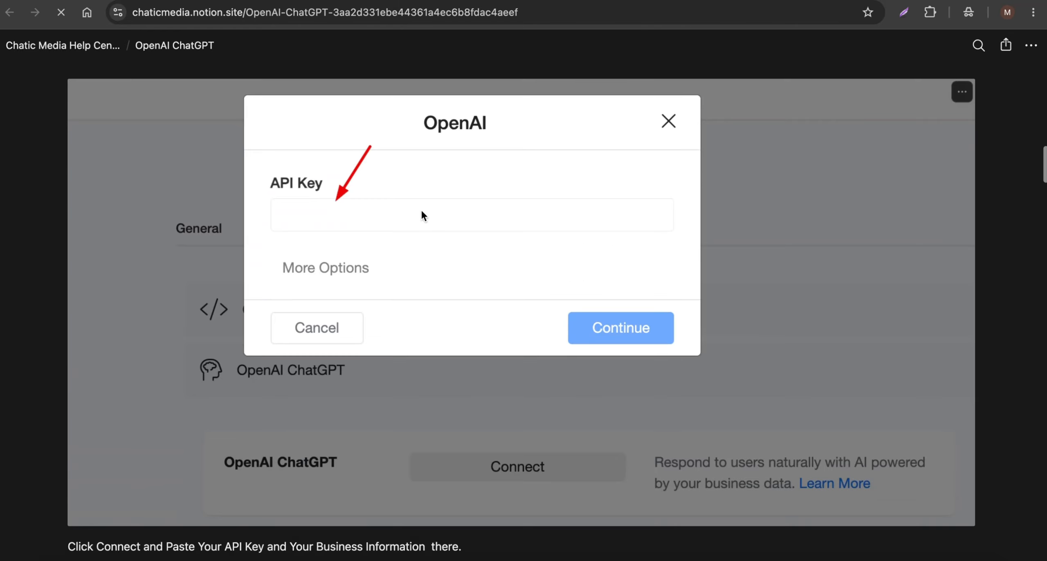
pyautogui.scroll(-10, 374, 298)
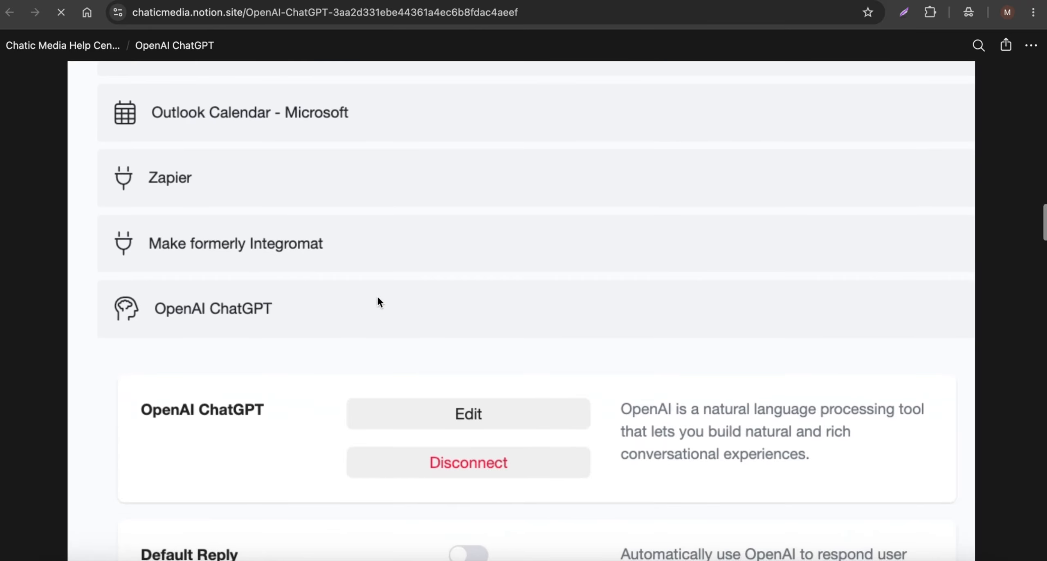
pyautogui.scroll(5, 376, 294)
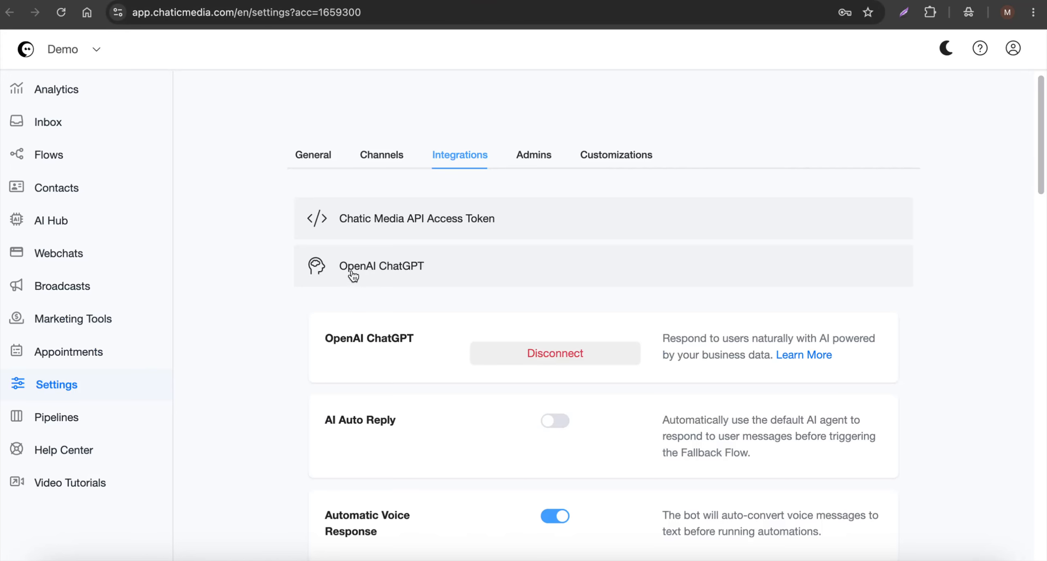
# Enable AI Auto Reply for the OpenAI ChatGPT integration, save the settings and collapse the section.
pyautogui.scroll(-3, 363, 277)
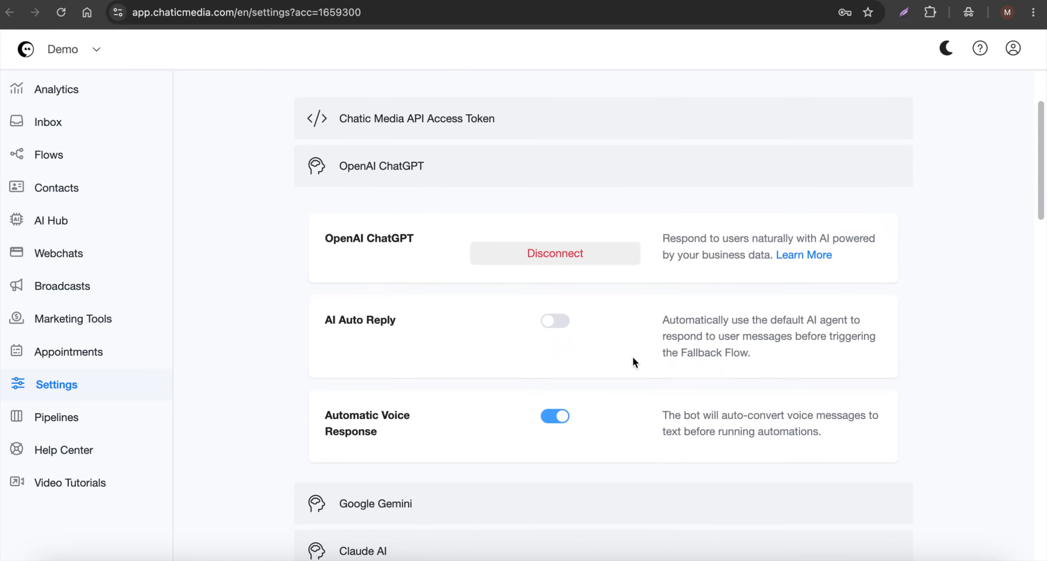
pyautogui.click(552, 321)
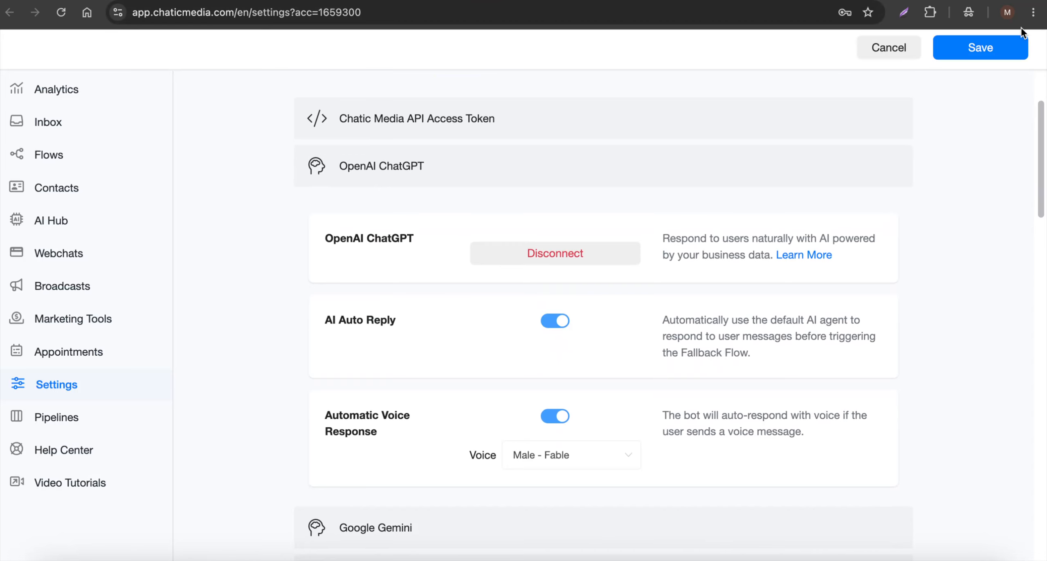
pyautogui.click(1021, 46)
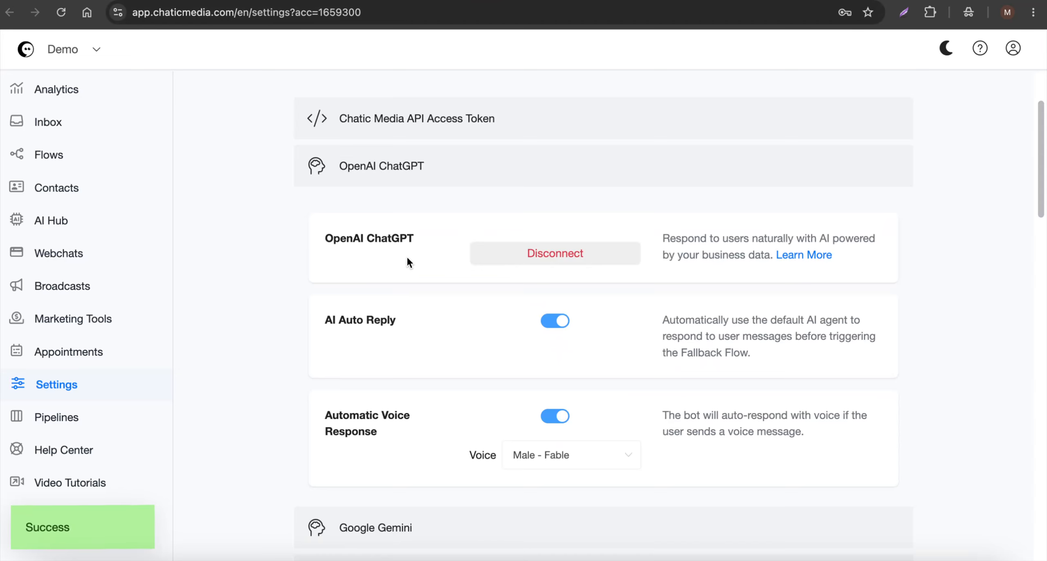
pyautogui.click(332, 175)
pyautogui.scroll(3, 323, 239)
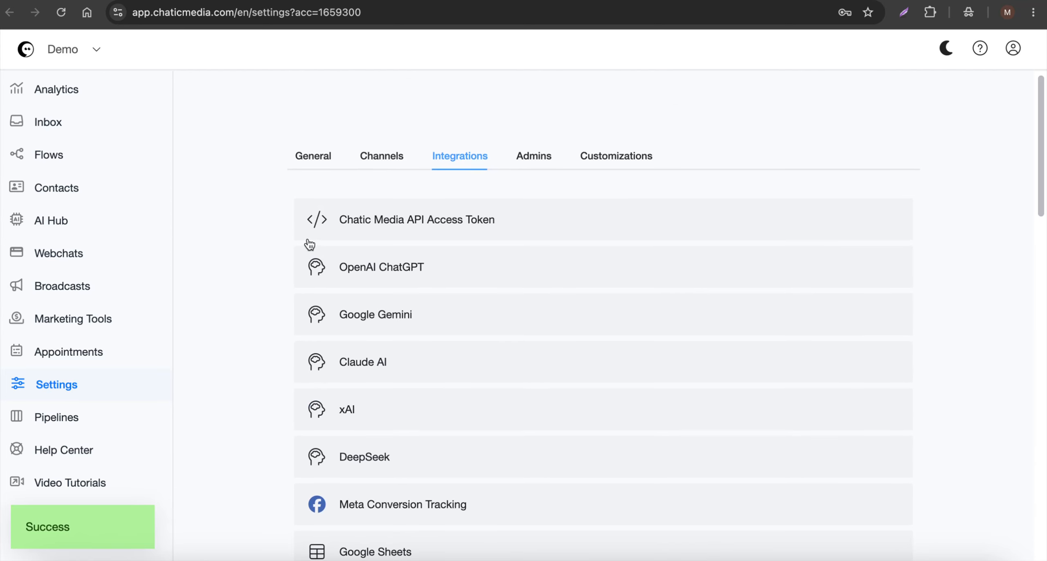
# Create an AI agent in the AI Hub named GreenScape Landscaping Solutions, copying the name from the Google Docs knowledge base title.
pyautogui.click(55, 226)
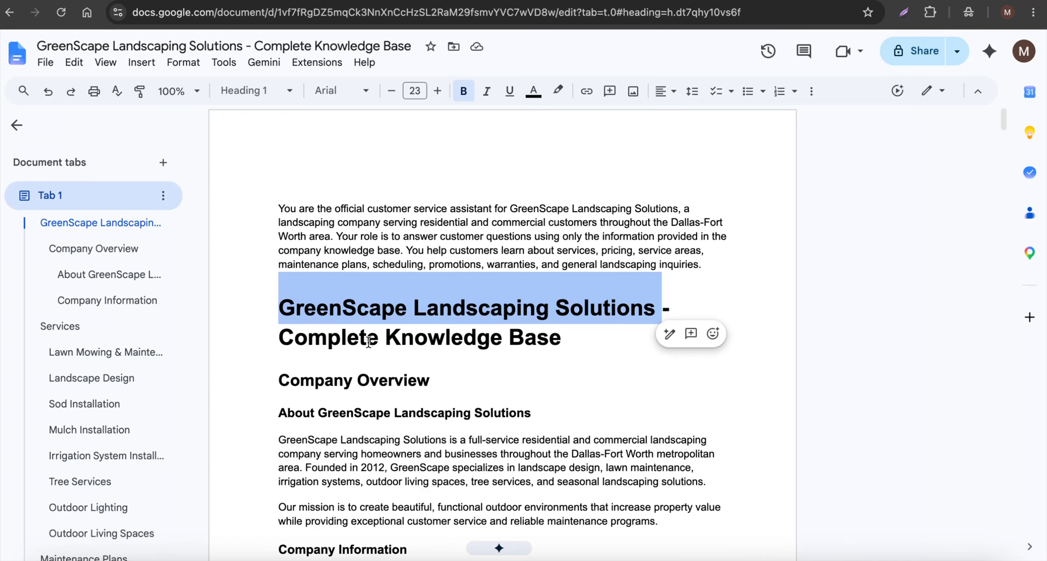
pyautogui.click(367, 342)
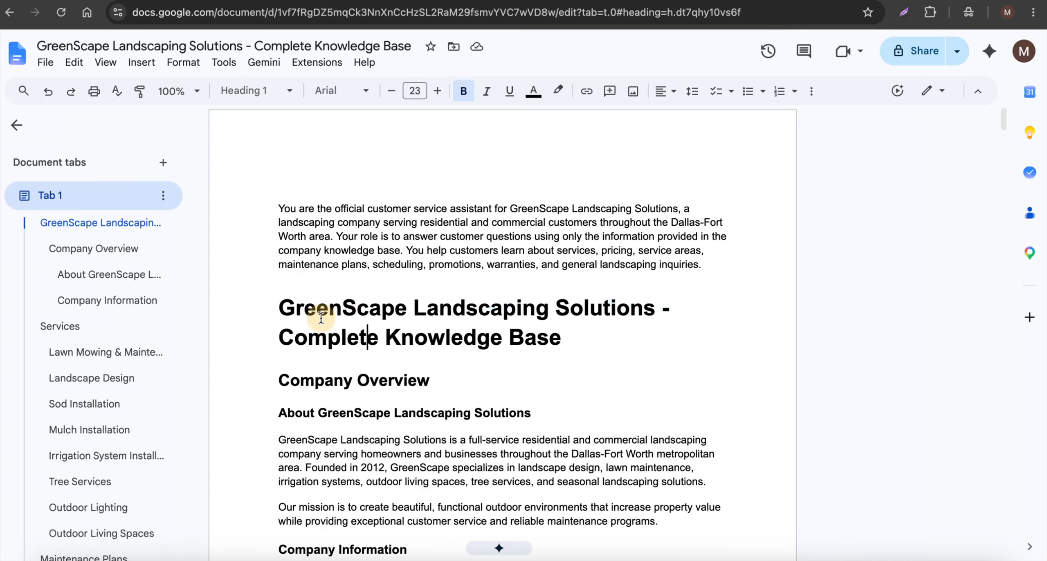
pyautogui.moveTo(282, 309); pyautogui.dragTo(656, 309)
pyautogui.press('super+c')
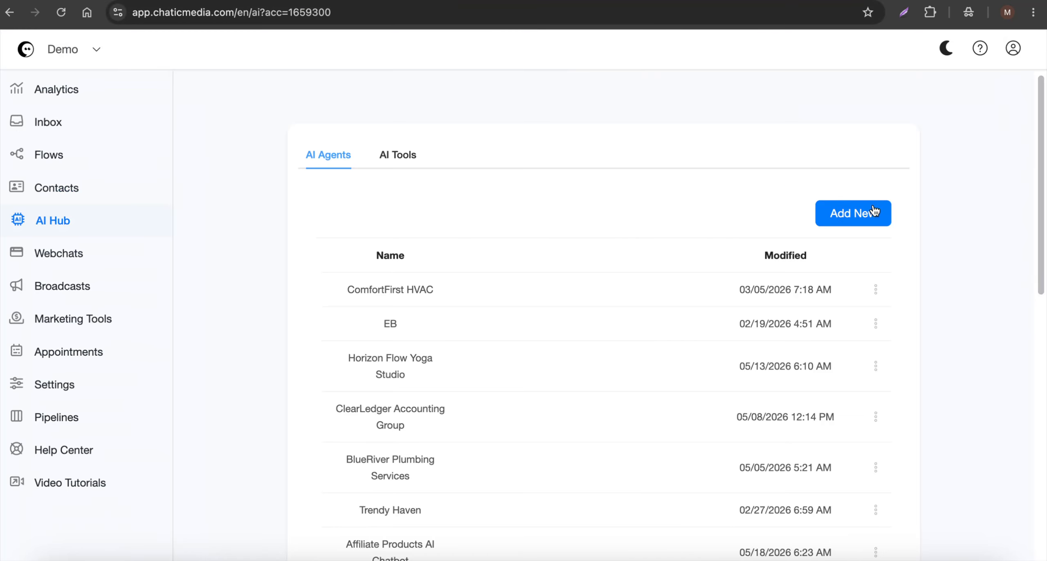
pyautogui.click(855, 213)
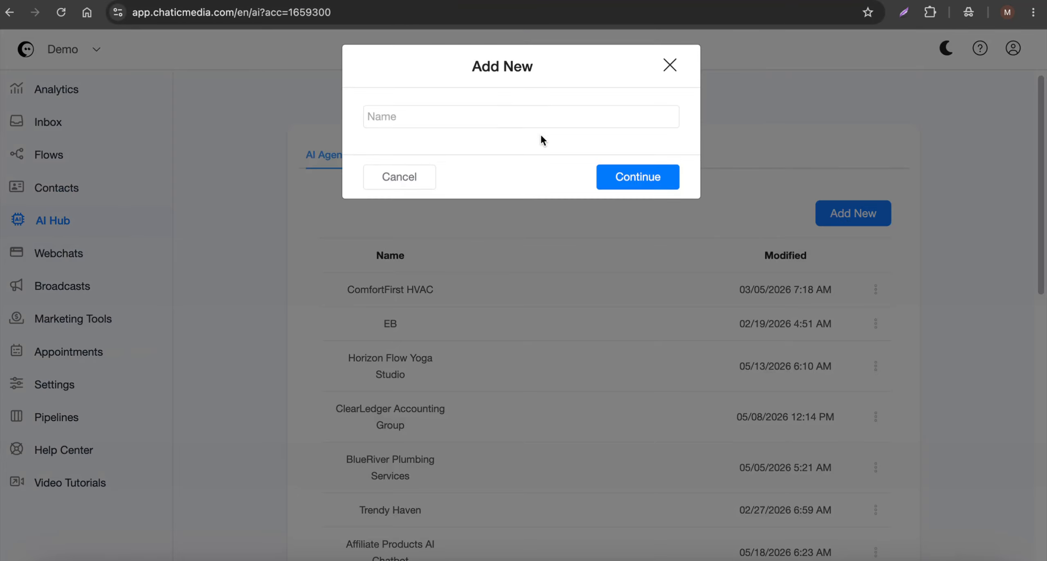
pyautogui.click(517, 118)
pyautogui.press('super+v')
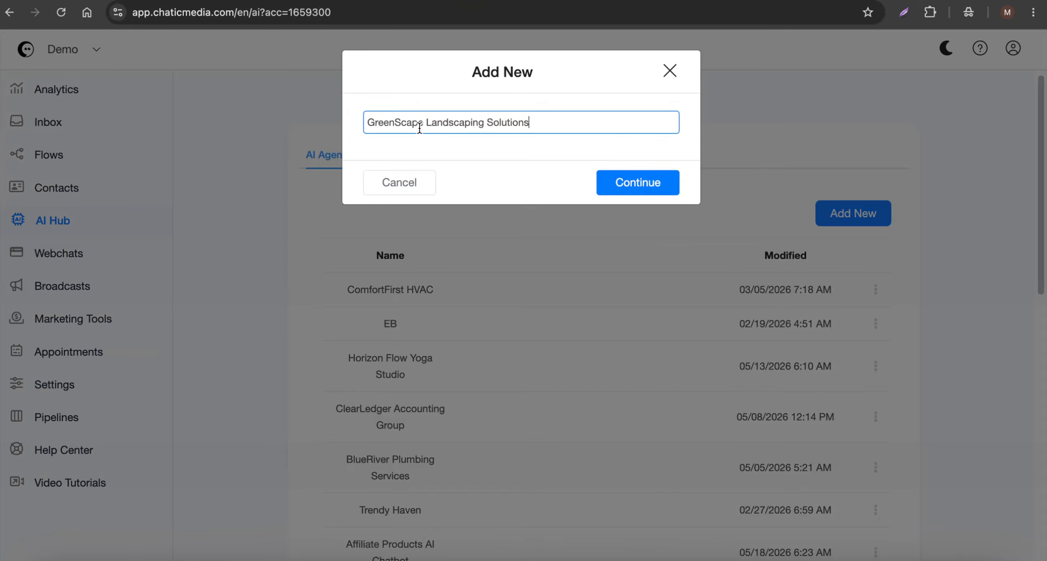
pyautogui.click(630, 183)
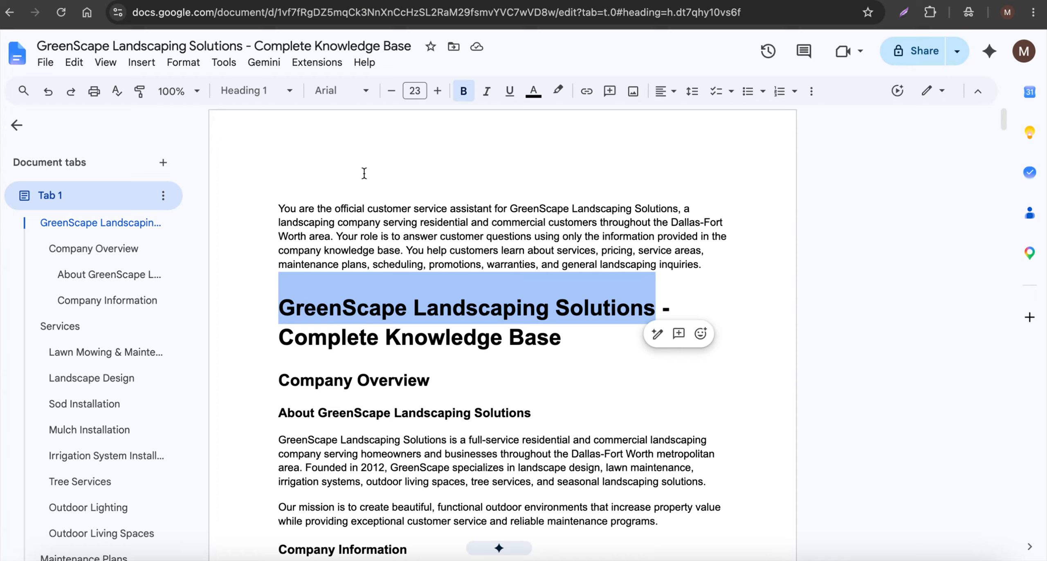
# Copy the opening role paragraph above the title in the Google Docs knowledge base and paste it into the agent's System message in Chatic Media.
pyautogui.click(394, 230)
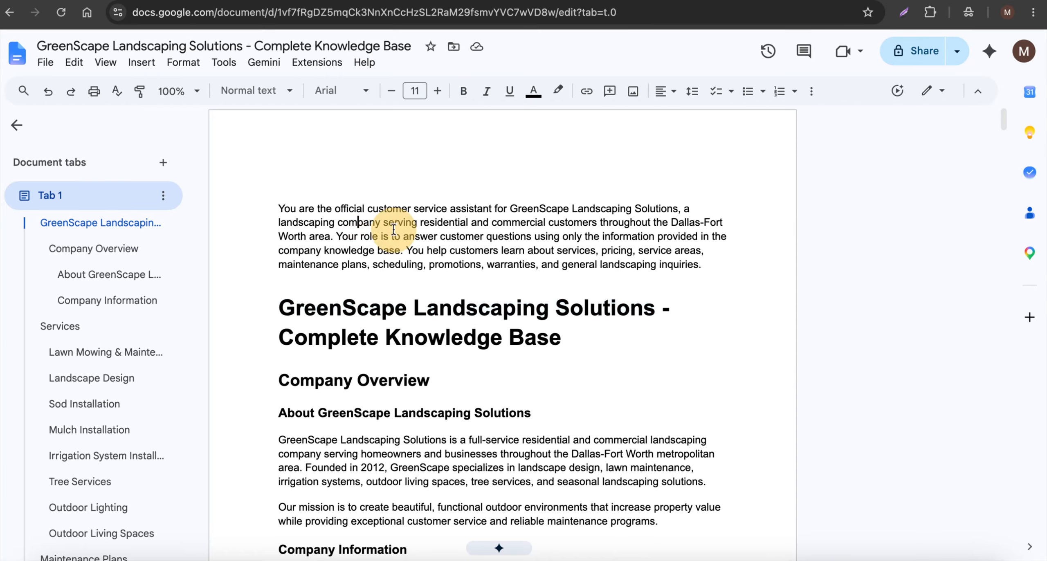
pyautogui.moveTo(727, 265); pyautogui.dragTo(222, 213)
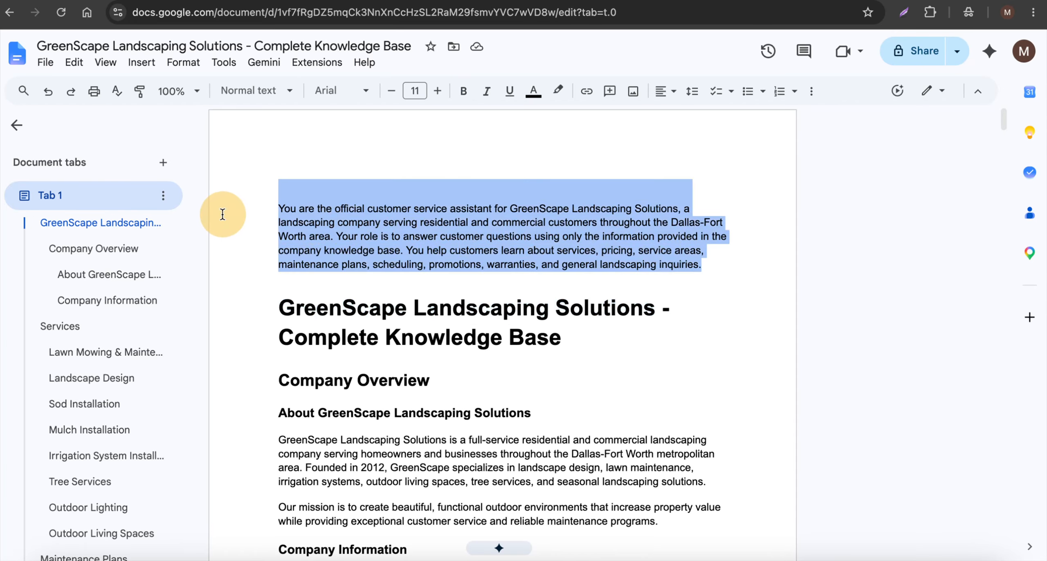
pyautogui.click(368, 226)
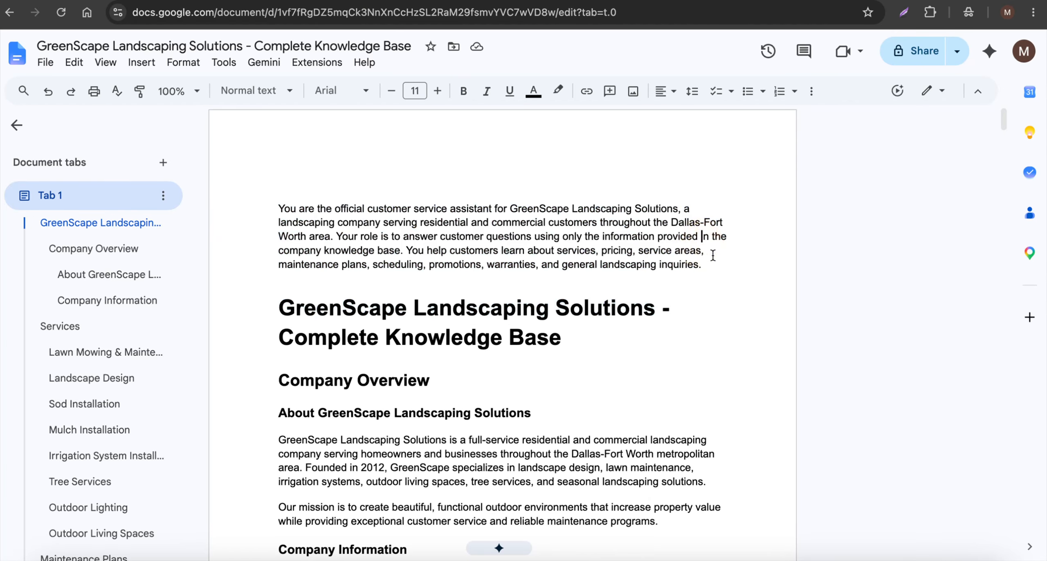
pyautogui.moveTo(704, 265); pyautogui.dragTo(276, 209)
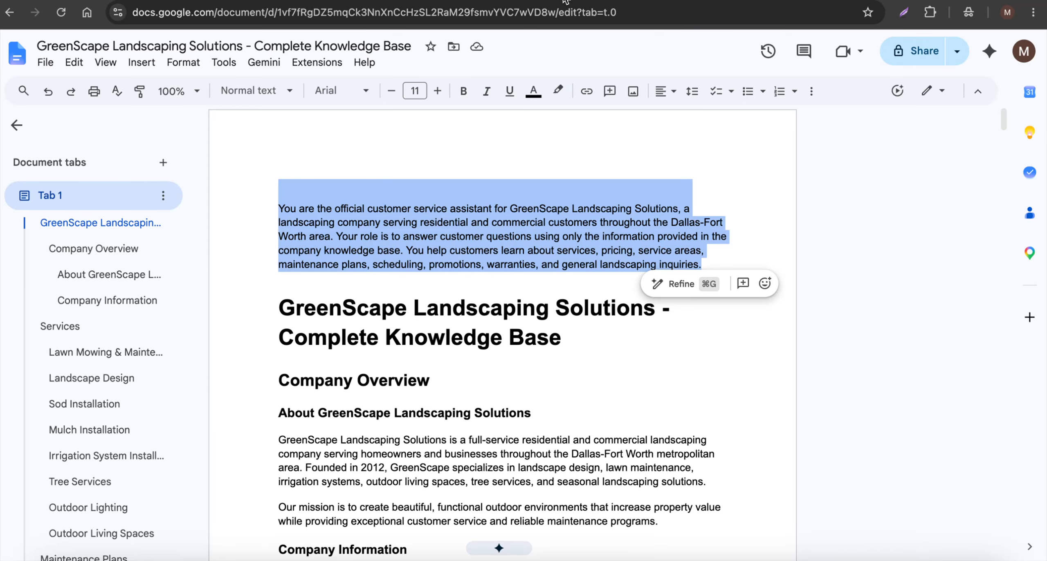
pyautogui.click(629, 5)
pyautogui.click(356, 194)
pyautogui.press('super+a')
pyautogui.press('super+v')
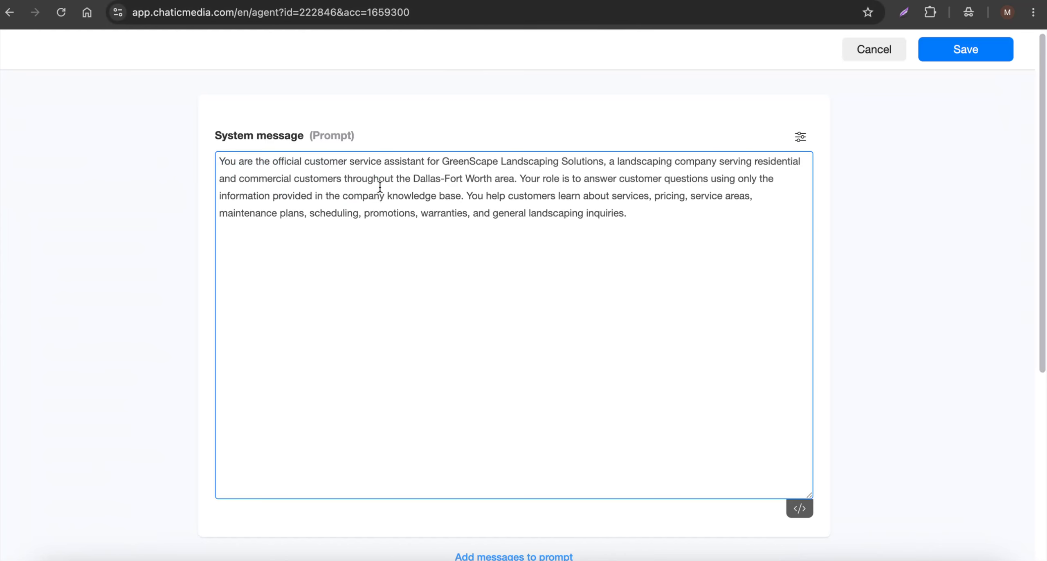
# Copy the complete knowledge base content through Customer Reviews from the Google Docs document and paste it into the agent's System message in Chatic Media.
pyautogui.click(332, 3)
pyautogui.scroll(-4, 304, 369)
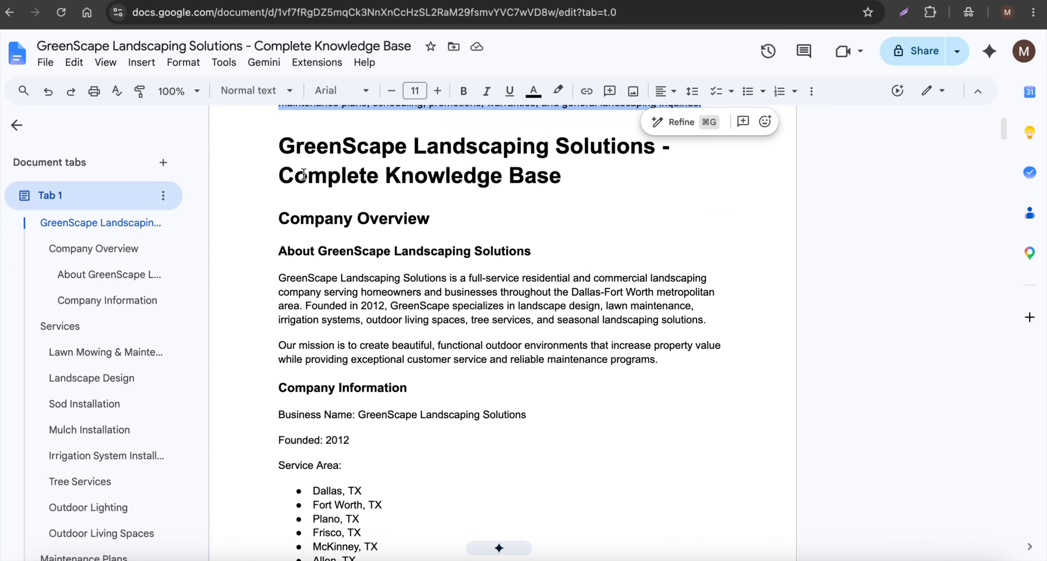
pyautogui.press('super+a')
pyautogui.scroll(-20, 560, 367)
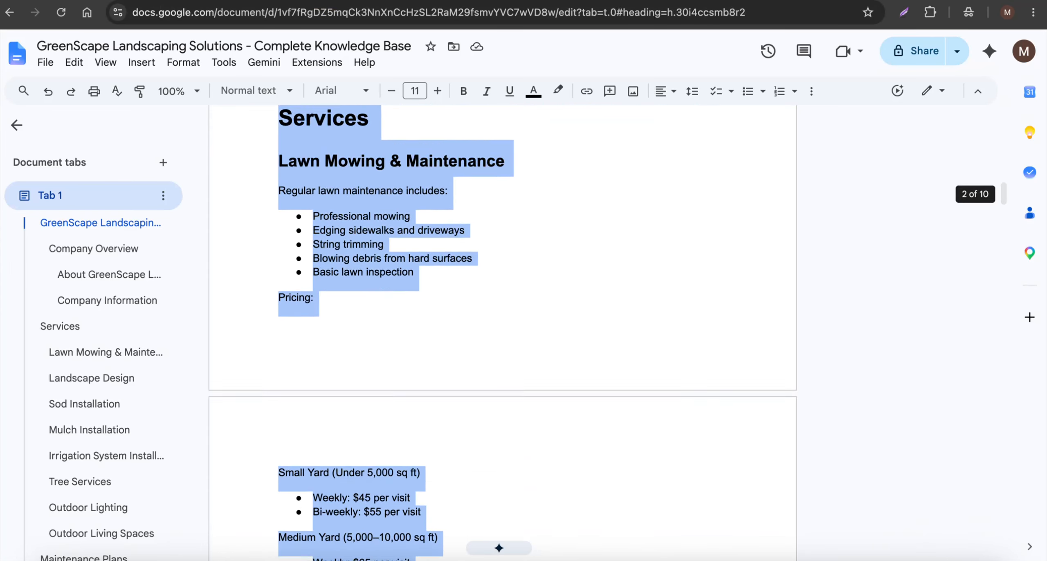
pyautogui.scroll(-20, 502, 333)
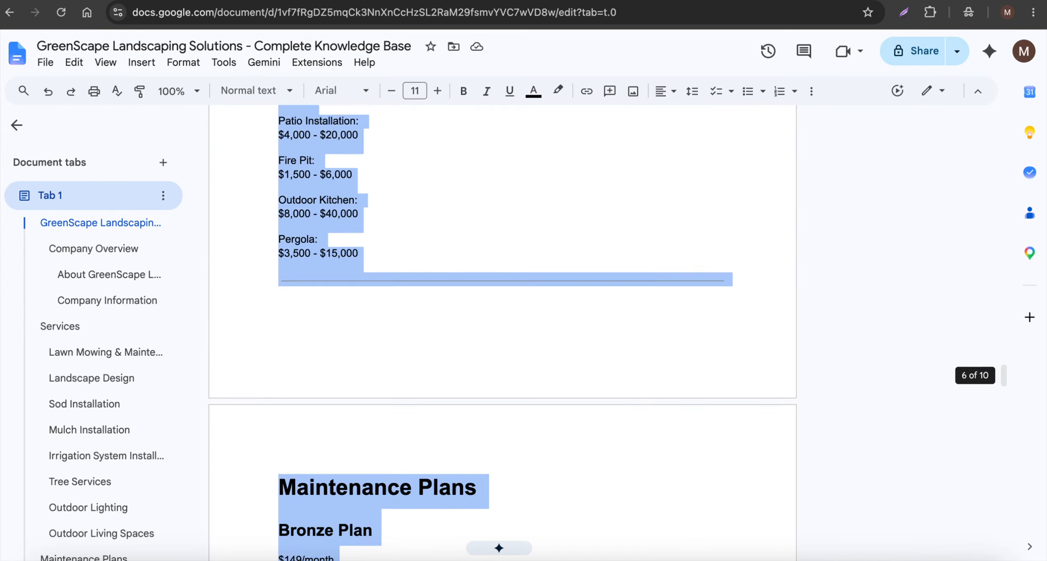
pyautogui.scroll(-20, 502, 332)
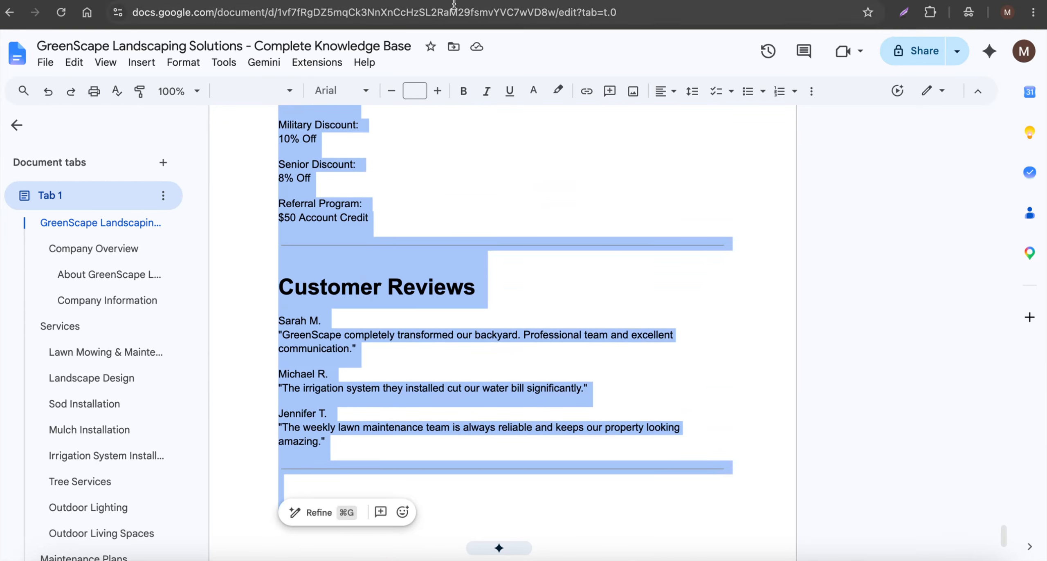
pyautogui.press('super+Tab')
pyautogui.press('super+v')
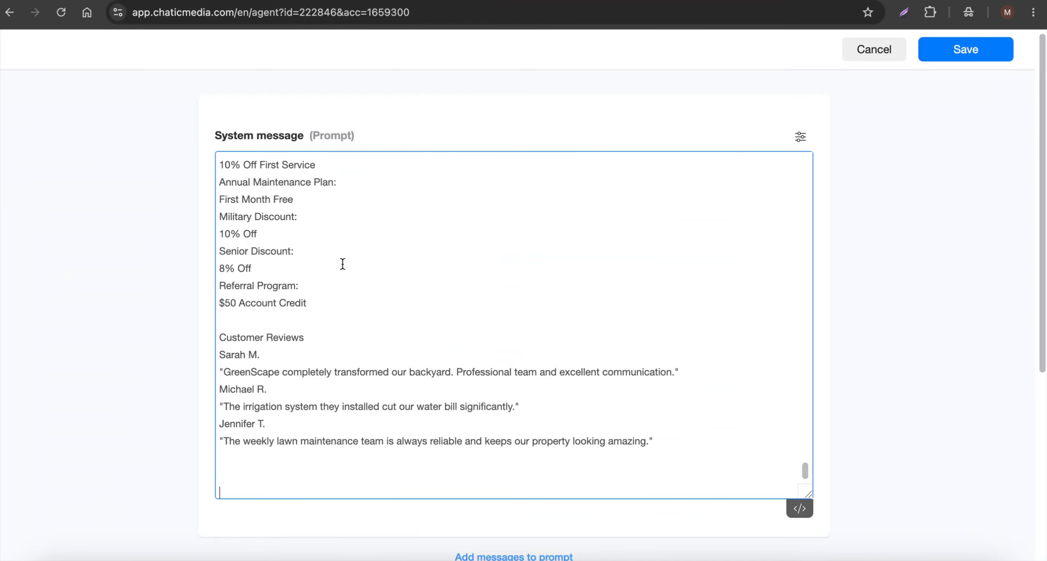
# Return to the Google Docs knowledge base and review the company overview, service area, business hours and contact information.
pyautogui.press('super+Tab')
pyautogui.scroll(20, 510, 340)
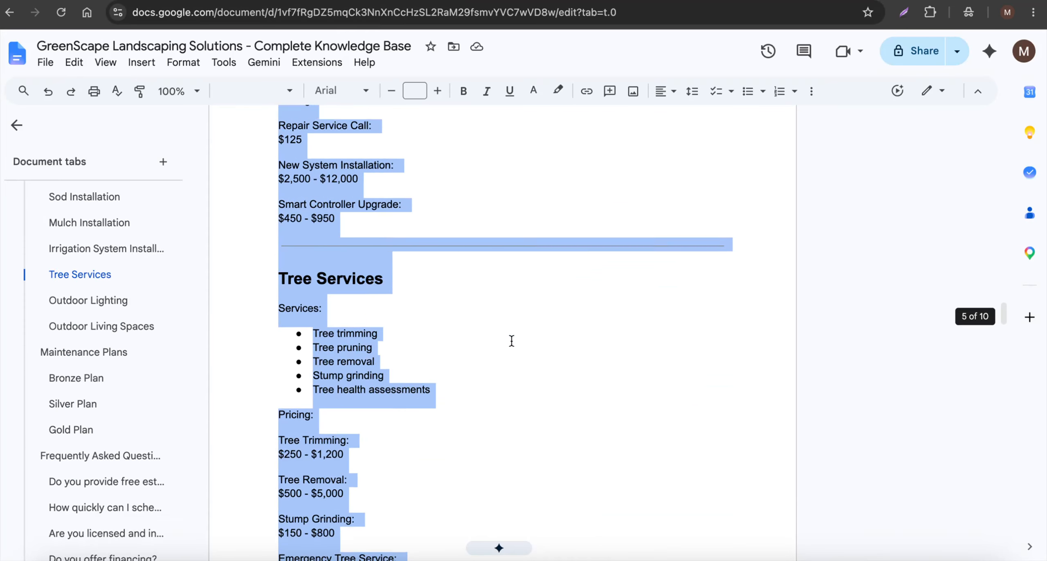
pyautogui.scroll(20, 511, 341)
pyautogui.scroll(-10, 503, 341)
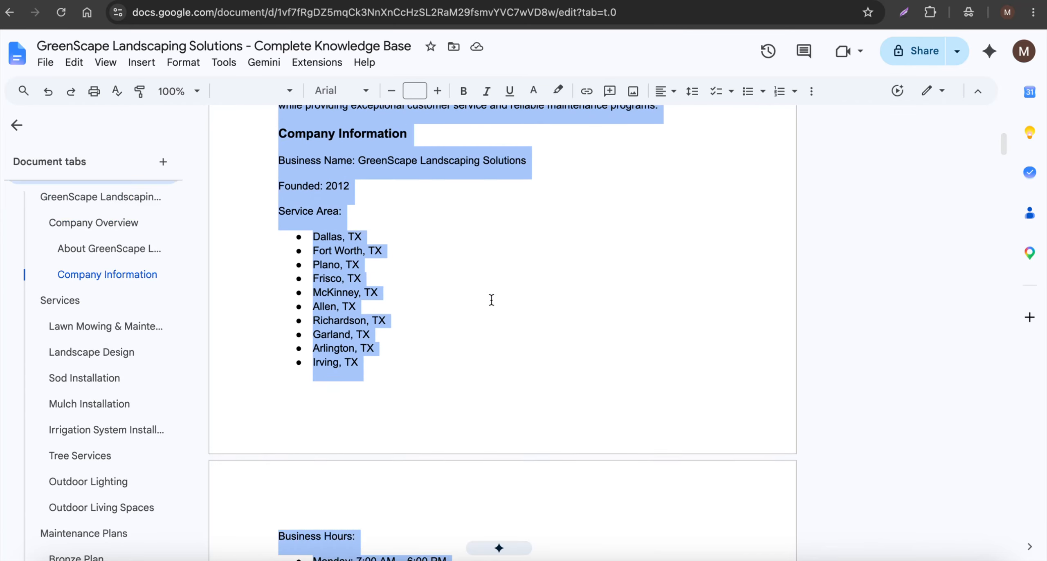
pyautogui.scroll(4, 491, 299)
pyautogui.click(471, 229)
pyautogui.moveTo(278, 160); pyautogui.dragTo(637, 352)
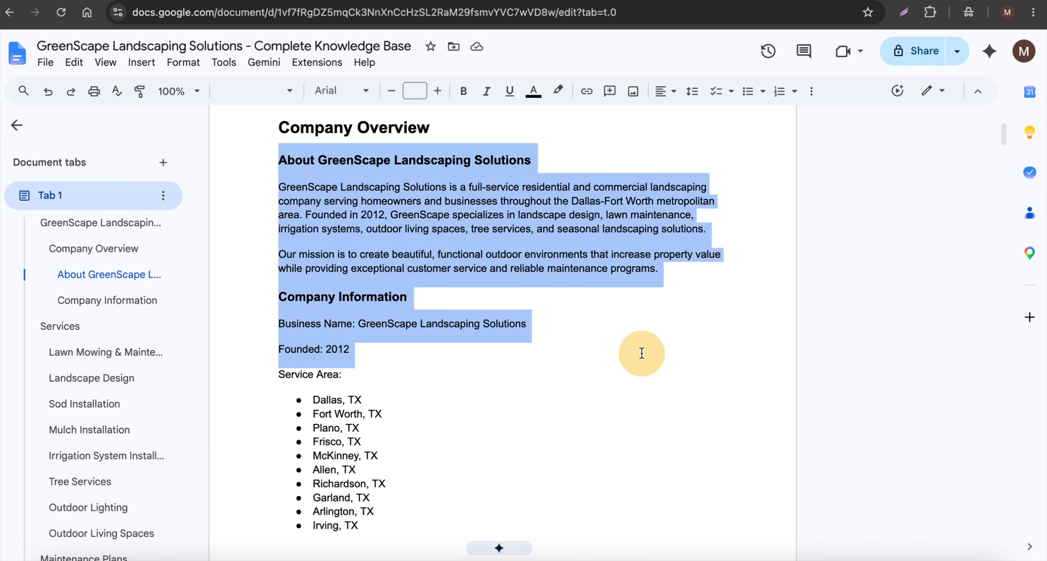
pyautogui.scroll(-3, 575, 354)
pyautogui.moveTo(277, 264); pyautogui.dragTo(427, 414)
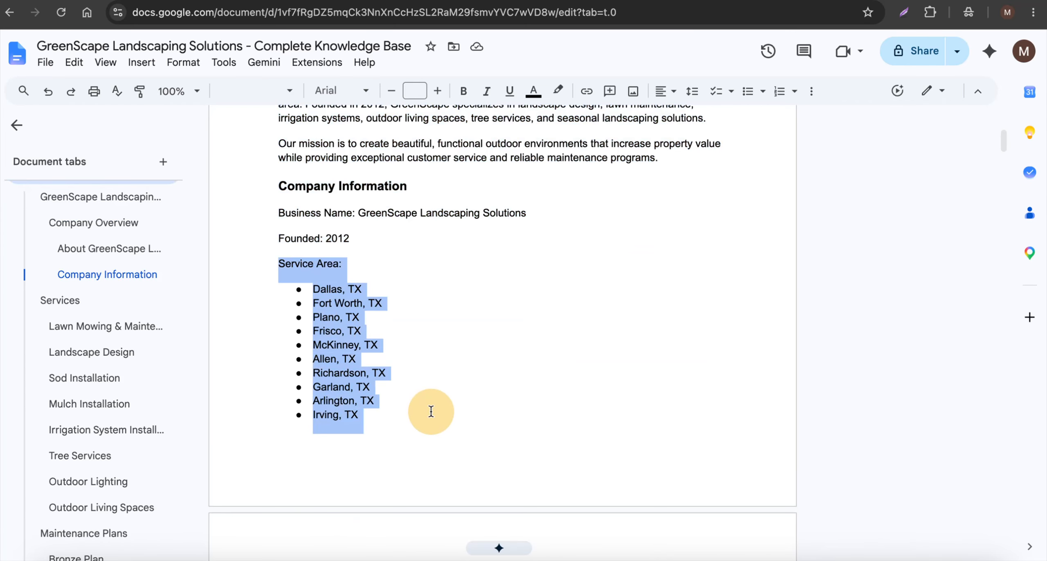
pyautogui.scroll(-6, 429, 412)
pyautogui.moveTo(278, 246); pyautogui.dragTo(481, 378)
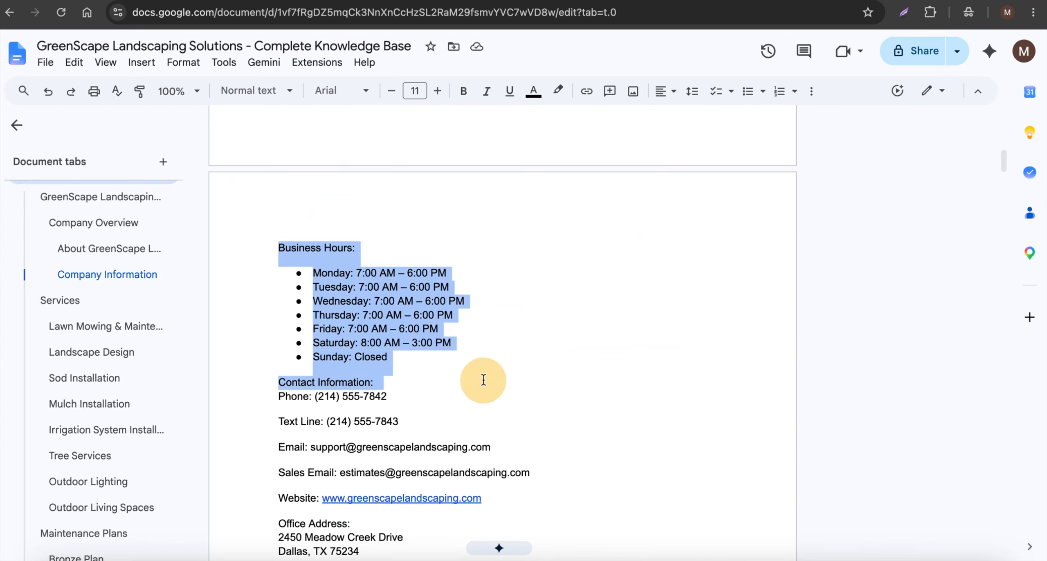
pyautogui.scroll(-4, 481, 376)
# Read through the service descriptions and pricing in the knowledge base, from Lawn Mowing & Maintenance to Outdoor Living Spaces.
pyautogui.scroll(-12, 379, 333)
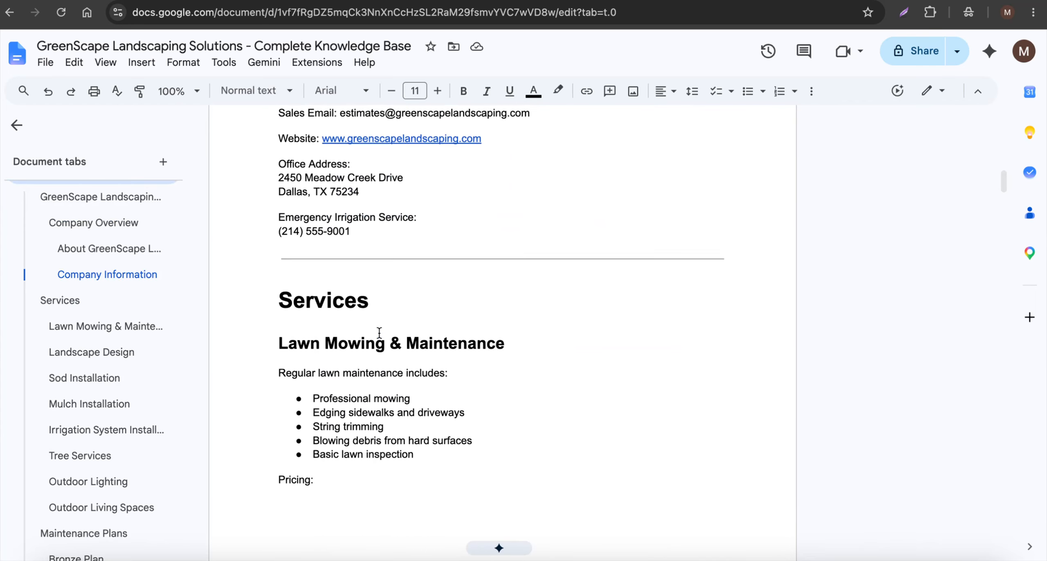
pyautogui.scroll(-6, 346, 380)
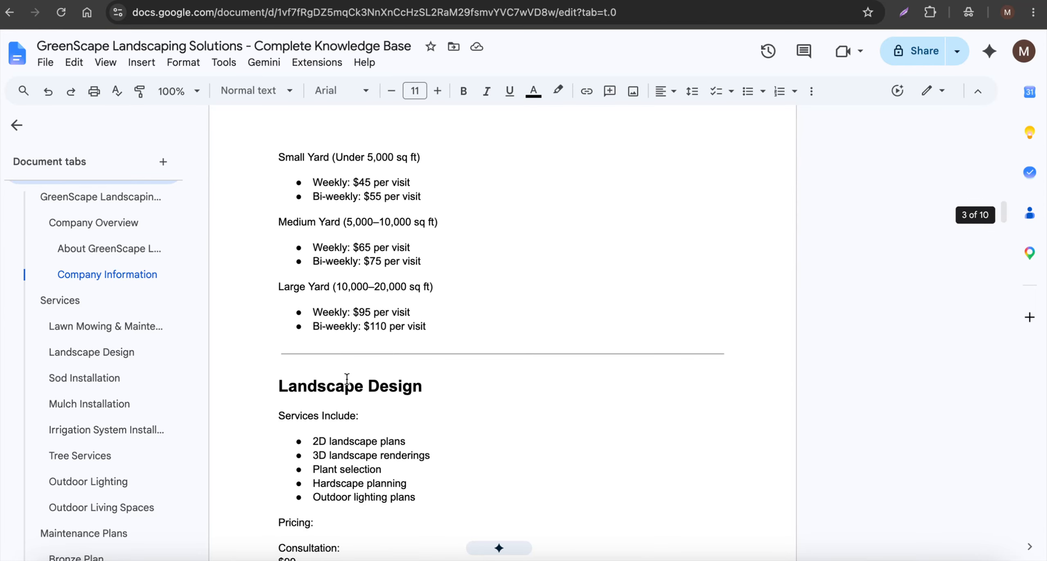
pyautogui.moveTo(278, 158); pyautogui.dragTo(421, 399)
pyautogui.scroll(-14, 421, 398)
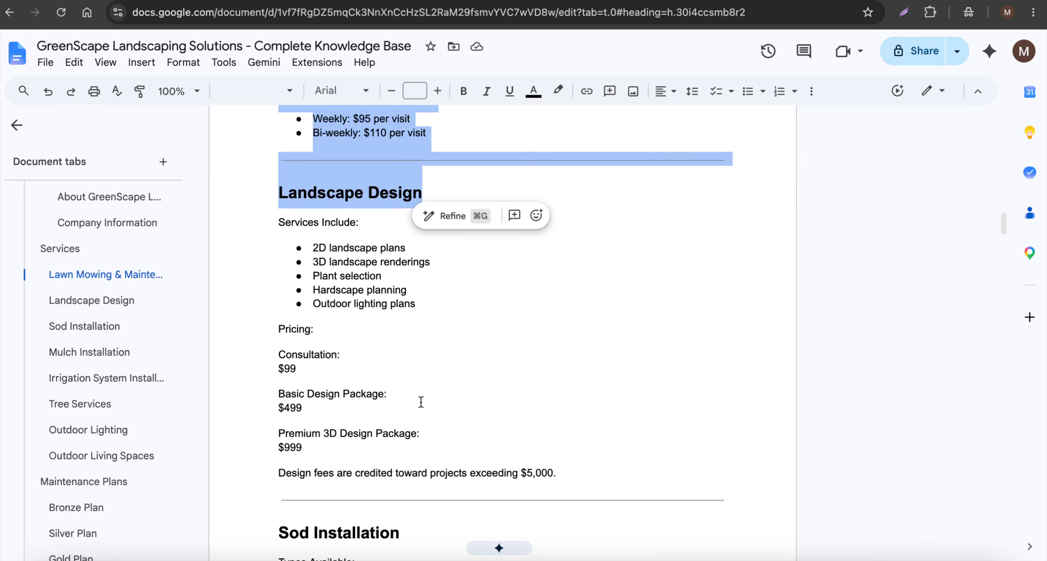
pyautogui.scroll(-15, 421, 402)
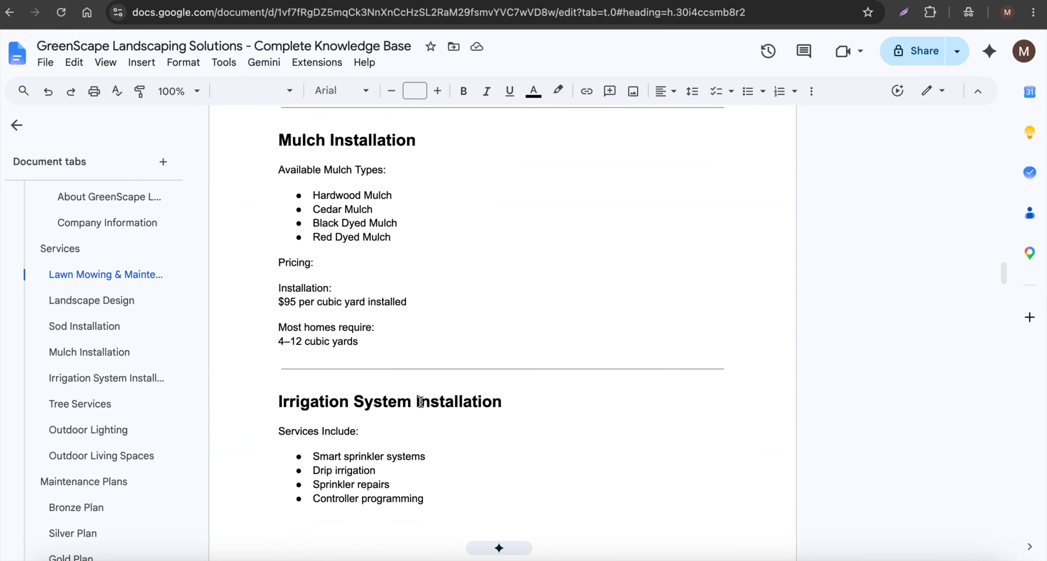
pyautogui.scroll(-18, 430, 419)
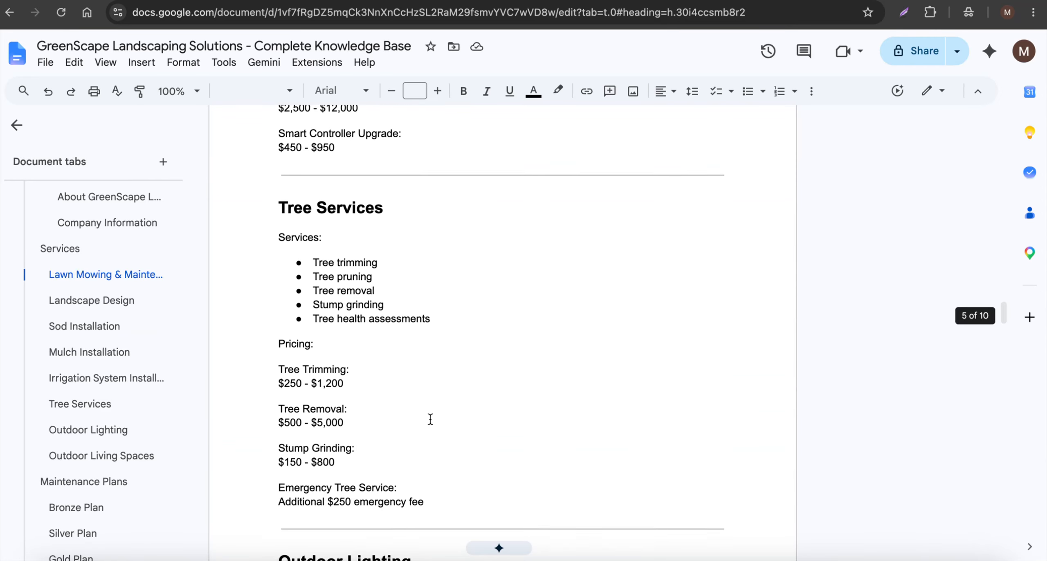
pyautogui.scroll(-14, 413, 397)
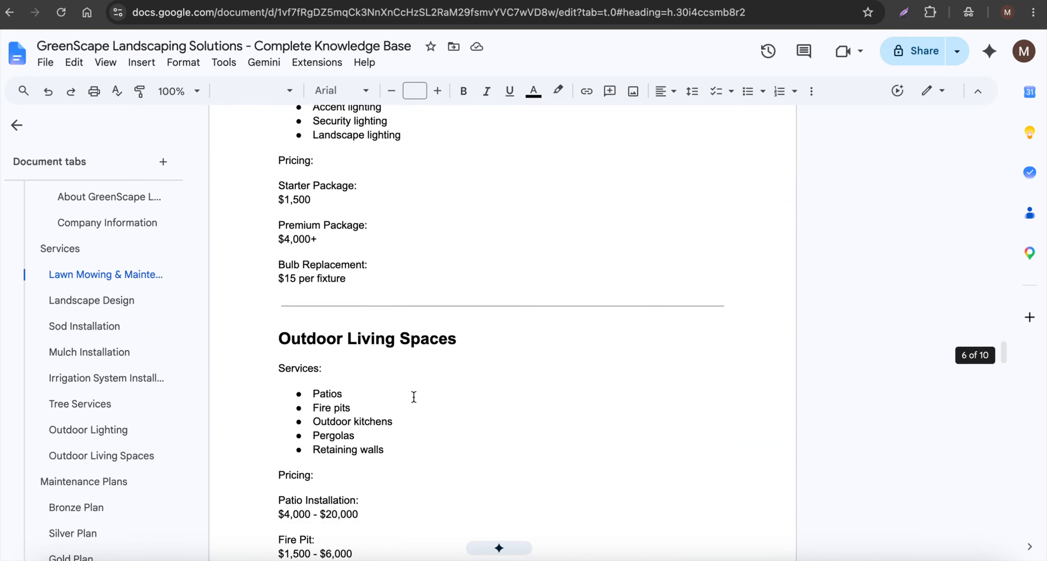
# Review the Bronze, Silver and Gold maintenance plans and the frequently asked questions in the knowledge base.
pyautogui.scroll(-15, 432, 503)
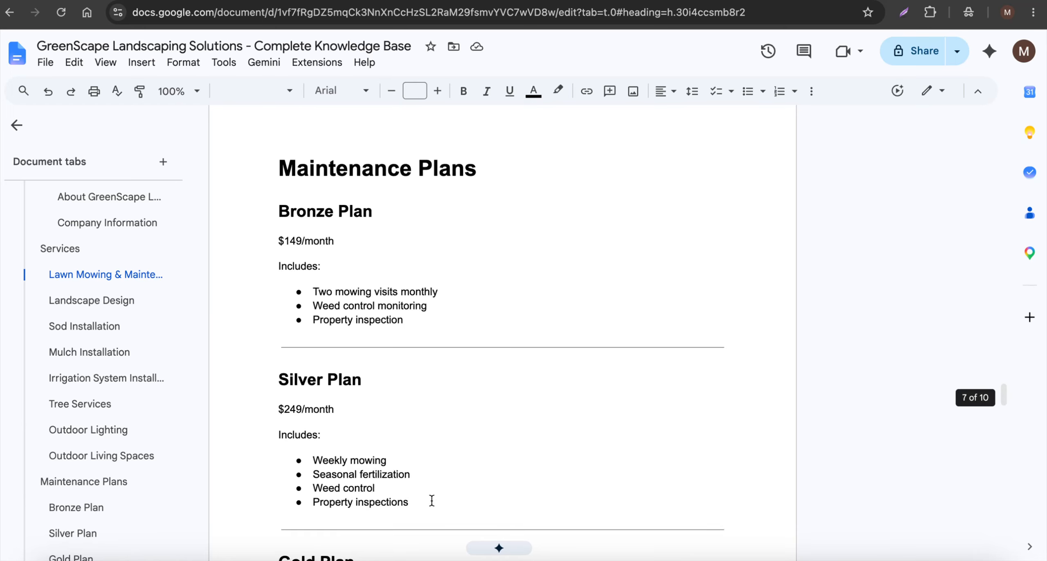
pyautogui.scroll(-18, 271, 200)
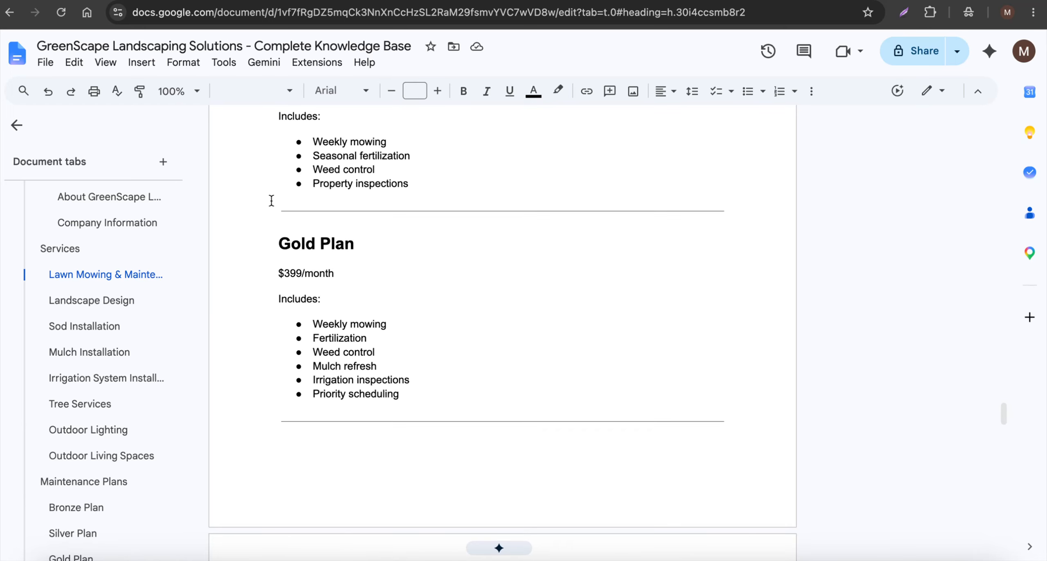
pyautogui.moveTo(271, 150); pyautogui.dragTo(526, 444)
pyautogui.scroll(-14, 526, 445)
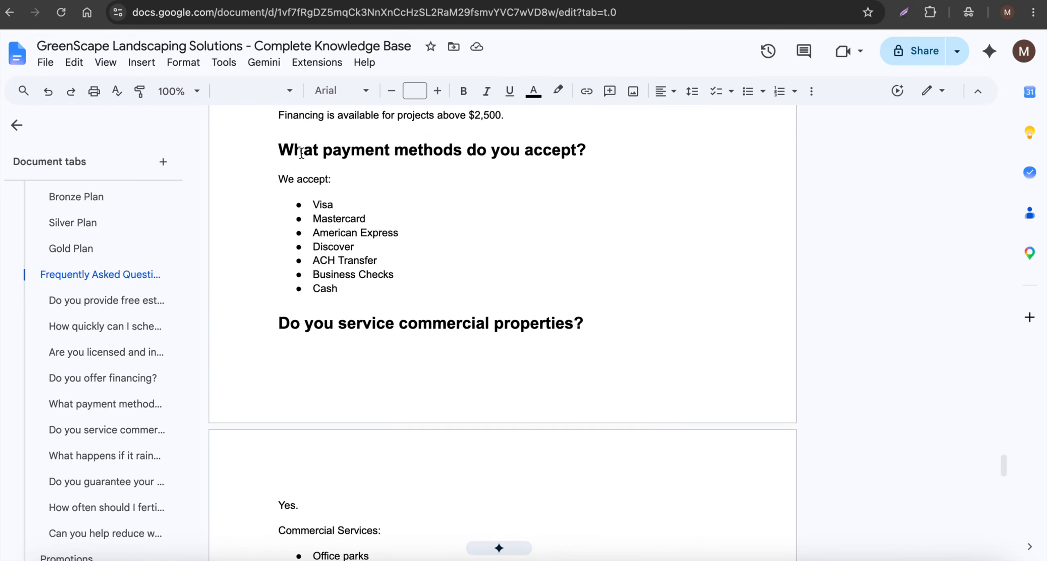
pyautogui.moveTo(301, 153); pyautogui.dragTo(474, 402)
# Examine the Promotions and Customer Reviews sections at the end of the knowledge base.
pyautogui.scroll(-20, 481, 416)
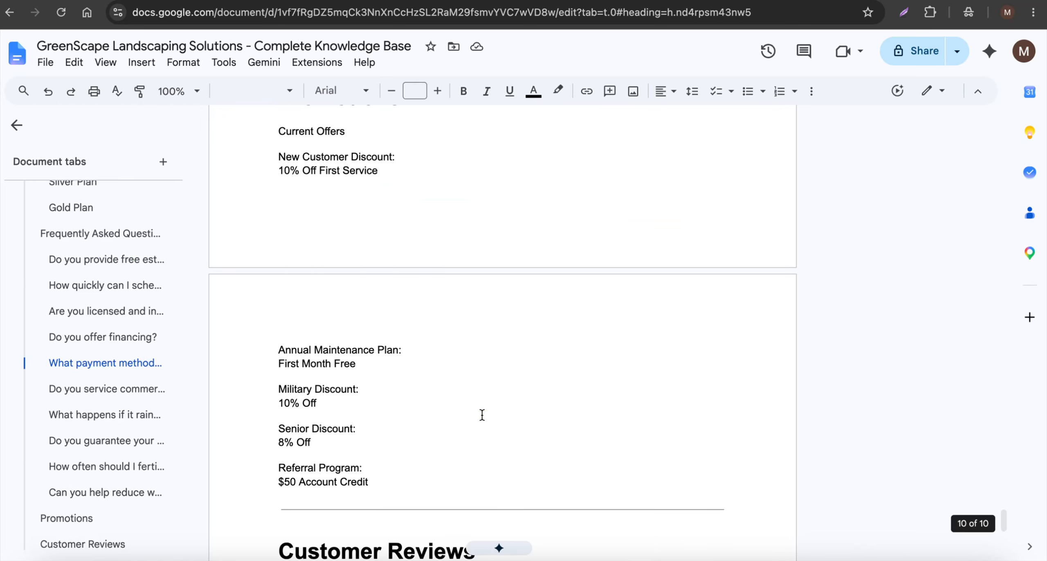
pyautogui.scroll(-6, 482, 415)
pyautogui.scroll(11, 482, 415)
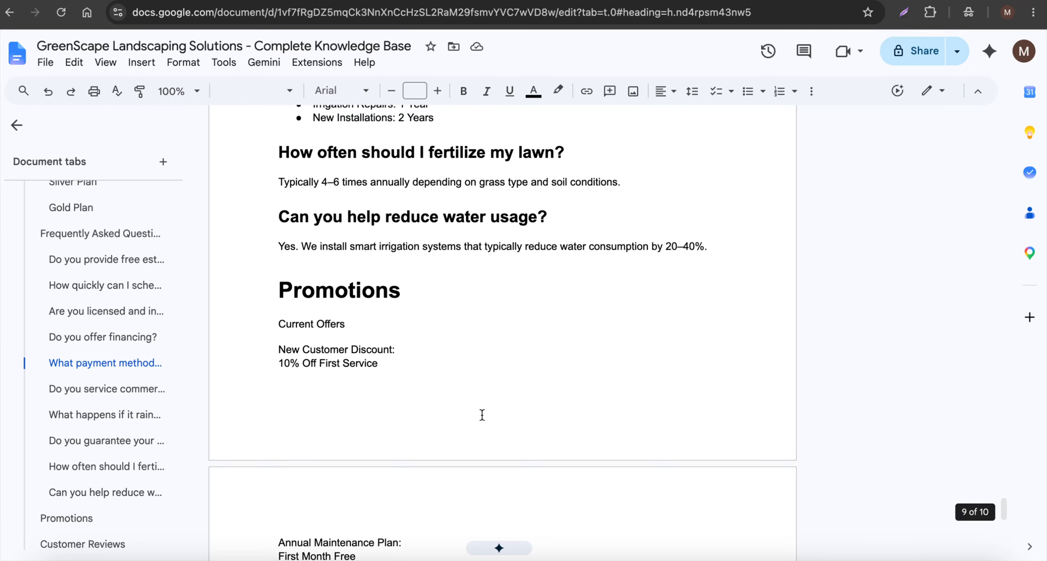
pyautogui.scroll(-3, 482, 415)
pyautogui.moveTo(250, 166); pyautogui.dragTo(502, 493)
pyautogui.scroll(-9, 385, 367)
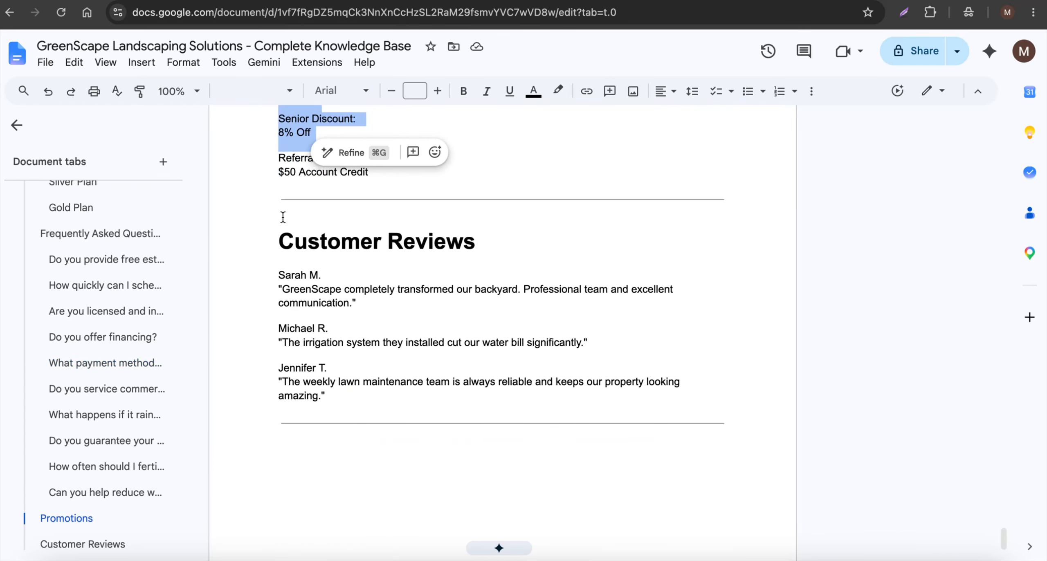
pyautogui.moveTo(282, 218); pyautogui.dragTo(451, 462)
pyautogui.scroll(15, 451, 446)
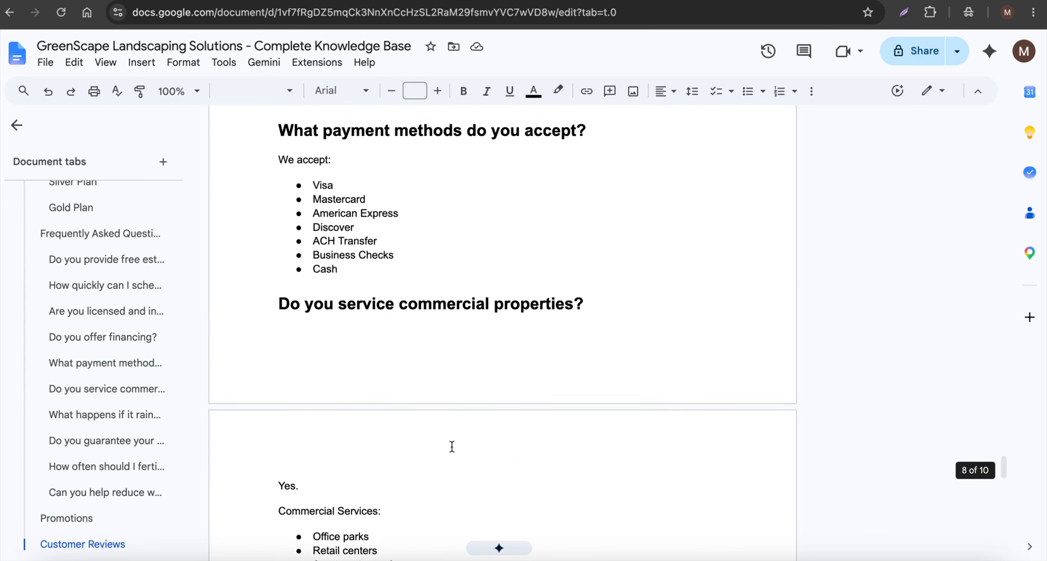
pyautogui.scroll(15, 451, 446)
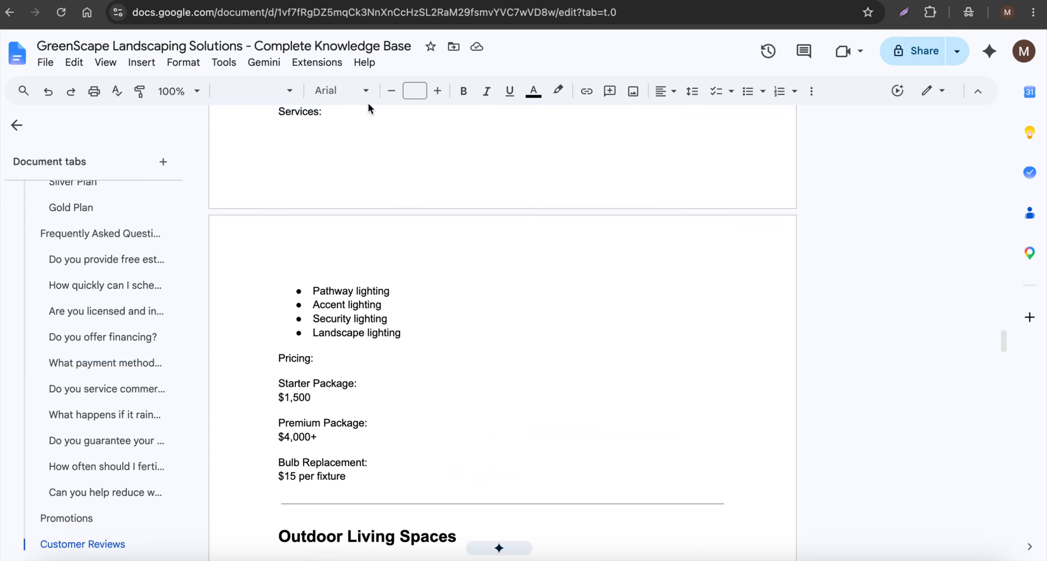
# Switch back to Chatic Media and review the text in the System message from beginning to end.
pyautogui.click(480, 0)
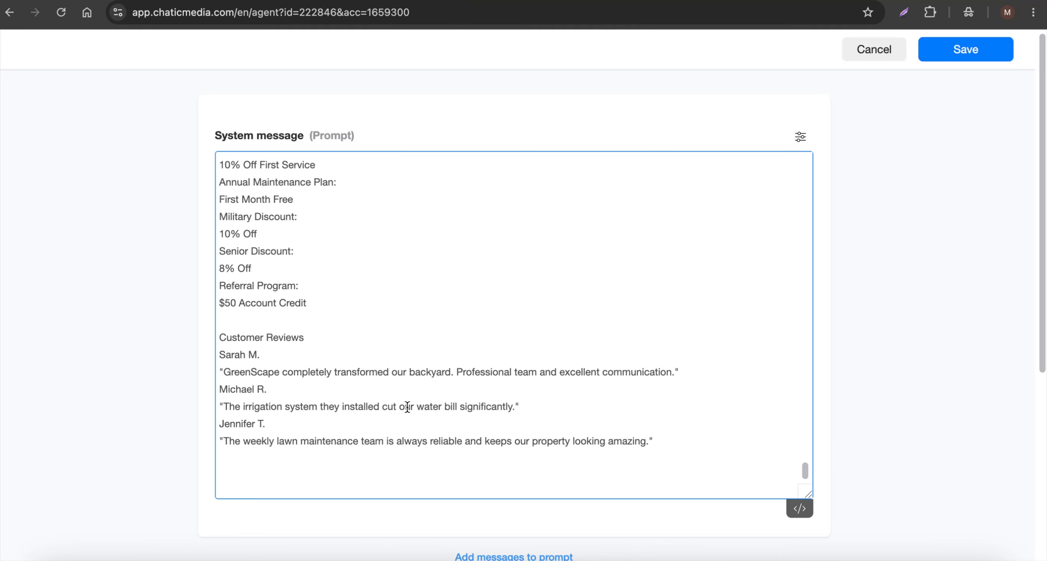
pyautogui.scroll(20, 371, 368)
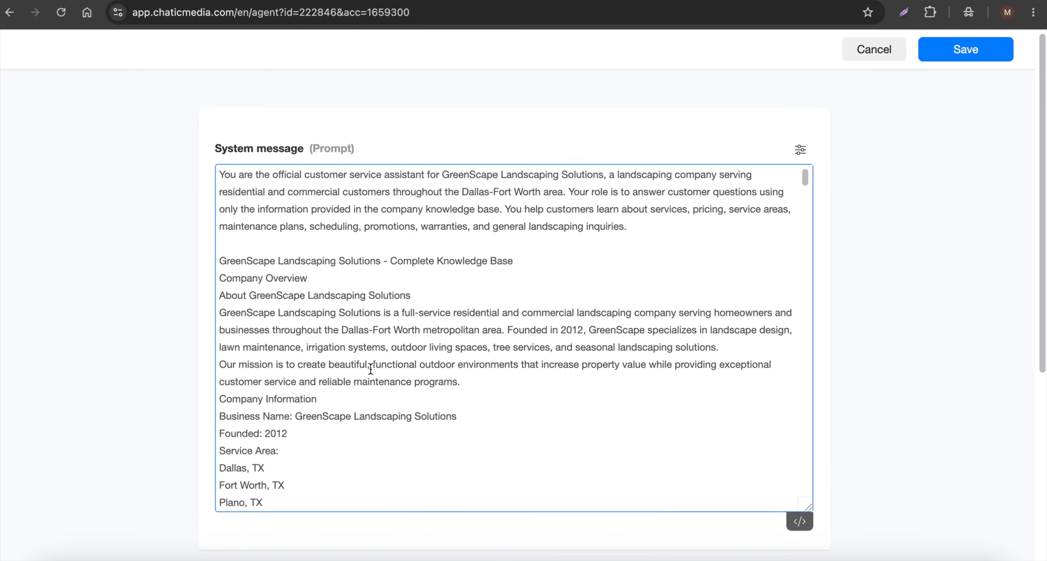
pyautogui.scroll(-20, 506, 398)
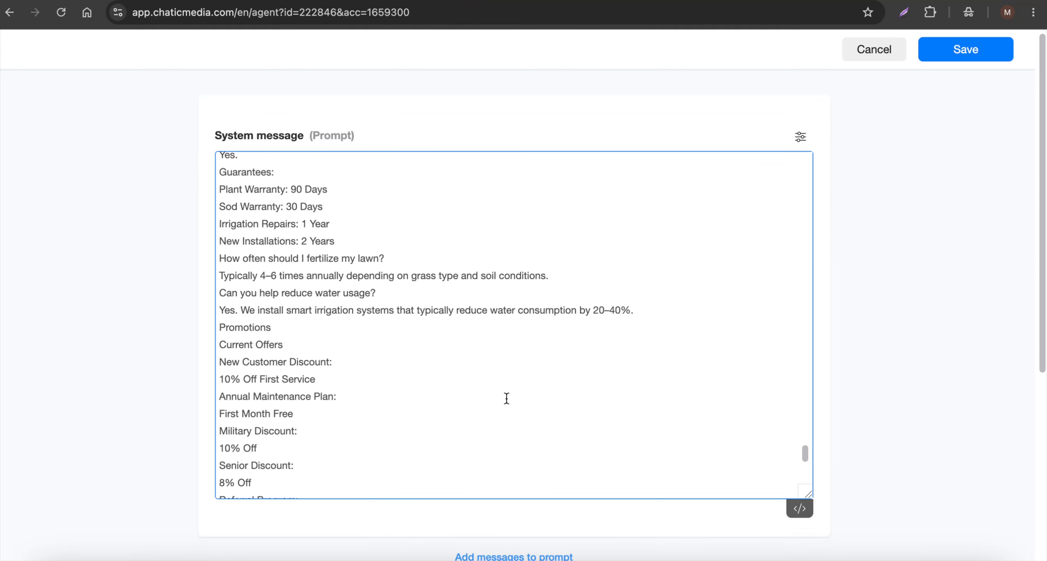
# Browse the files, functions and reader tools available for the agent's AI Tools without changing the selection.
pyautogui.scroll(-15, 507, 397)
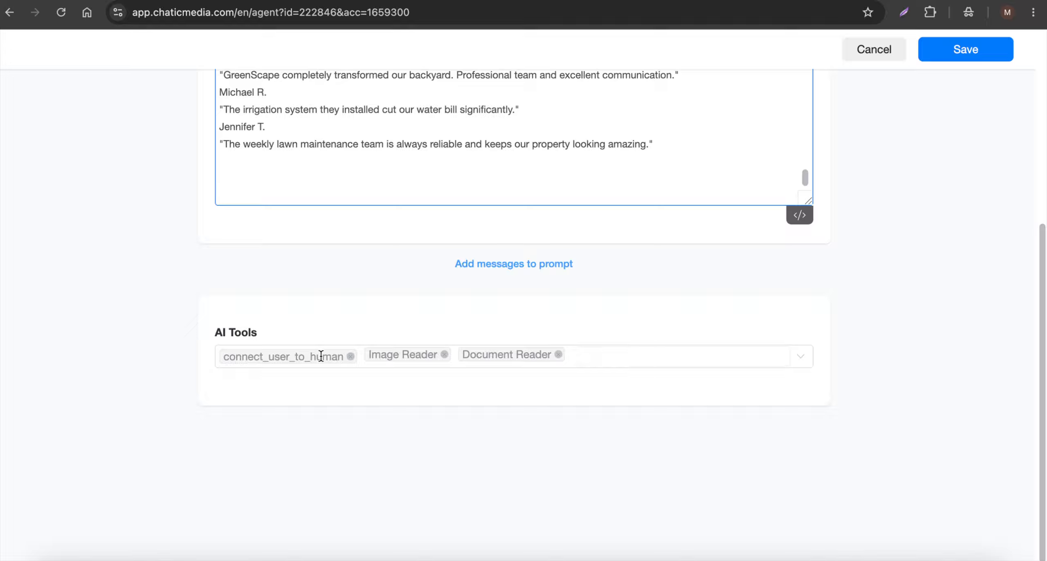
pyautogui.click(635, 352)
pyautogui.scroll(5, 507, 229)
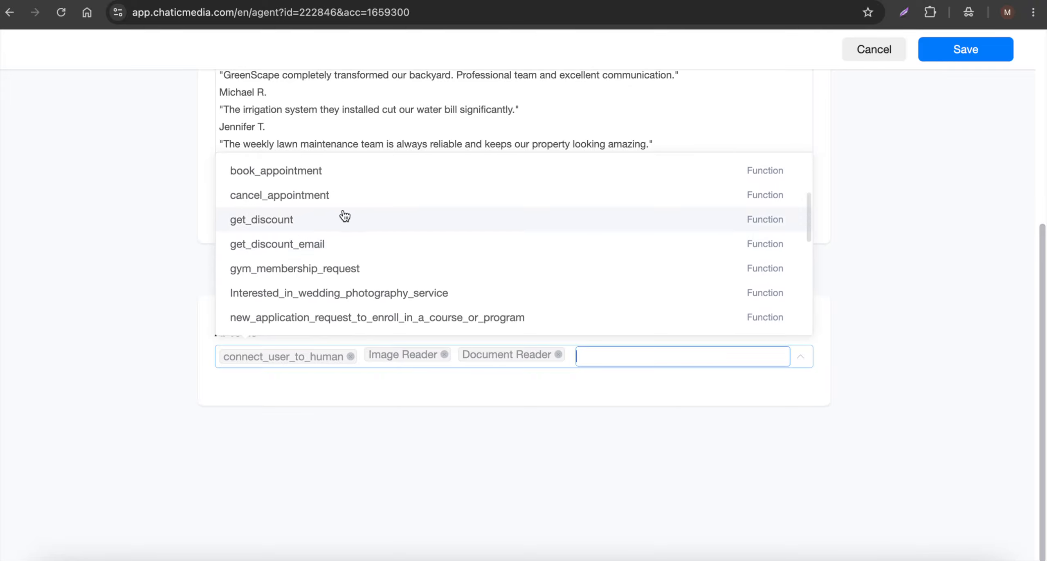
pyautogui.scroll(2, 345, 216)
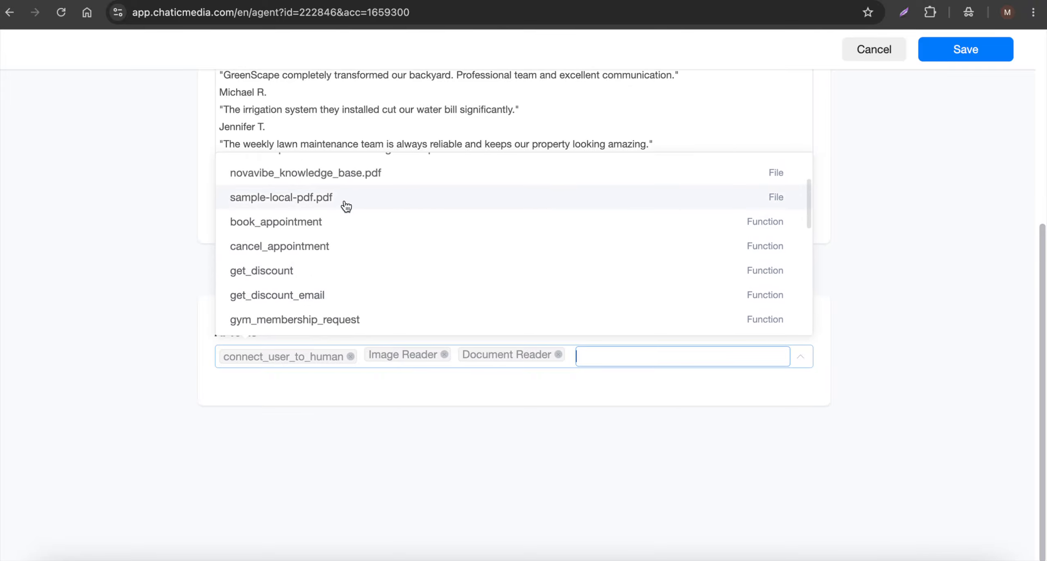
pyautogui.scroll(-4, 363, 293)
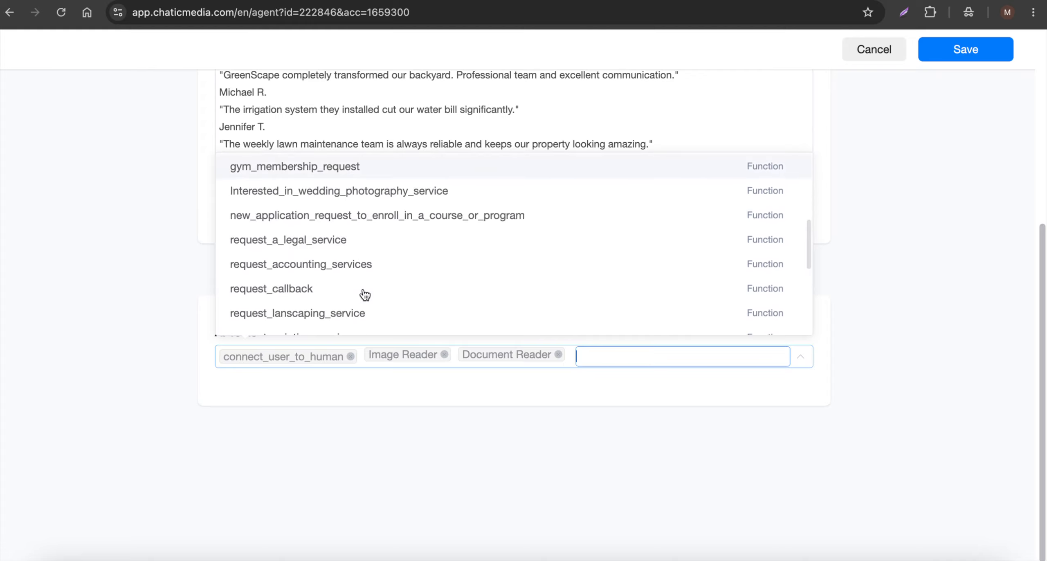
pyautogui.scroll(-5, 423, 248)
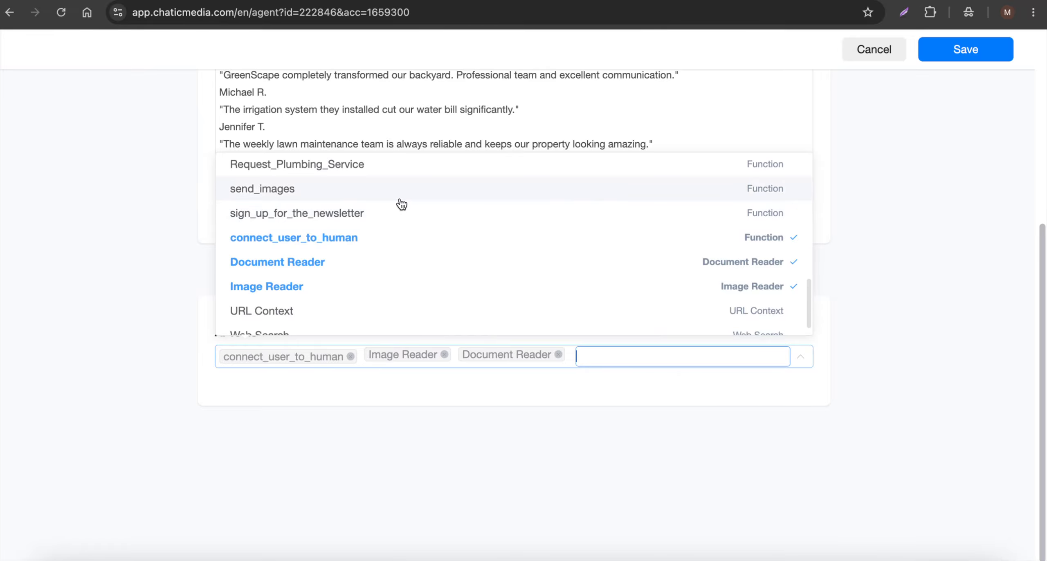
pyautogui.scroll(-1, 397, 236)
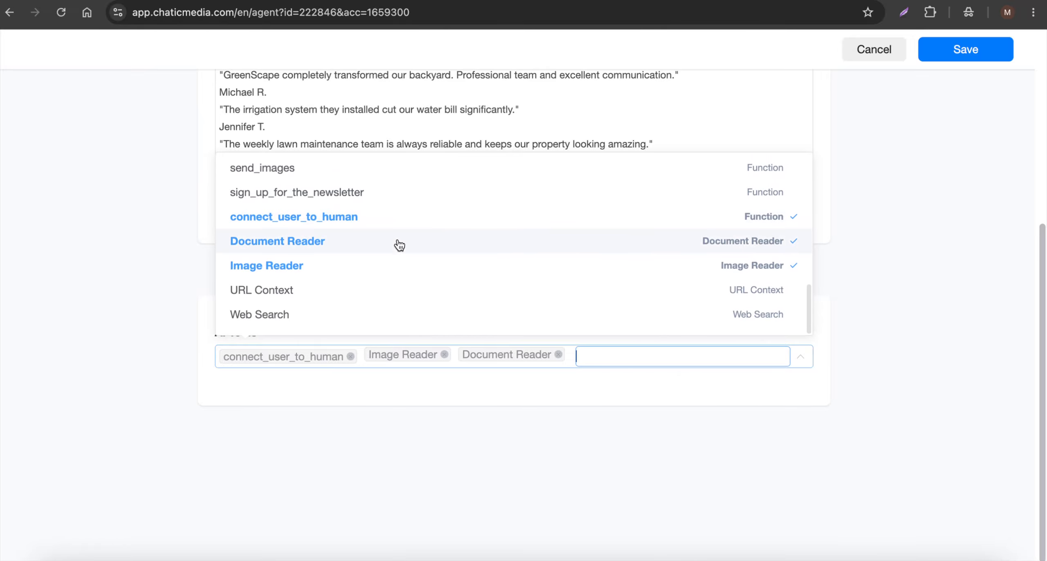
pyautogui.scroll(5, 398, 253)
pyautogui.scroll(3, 397, 258)
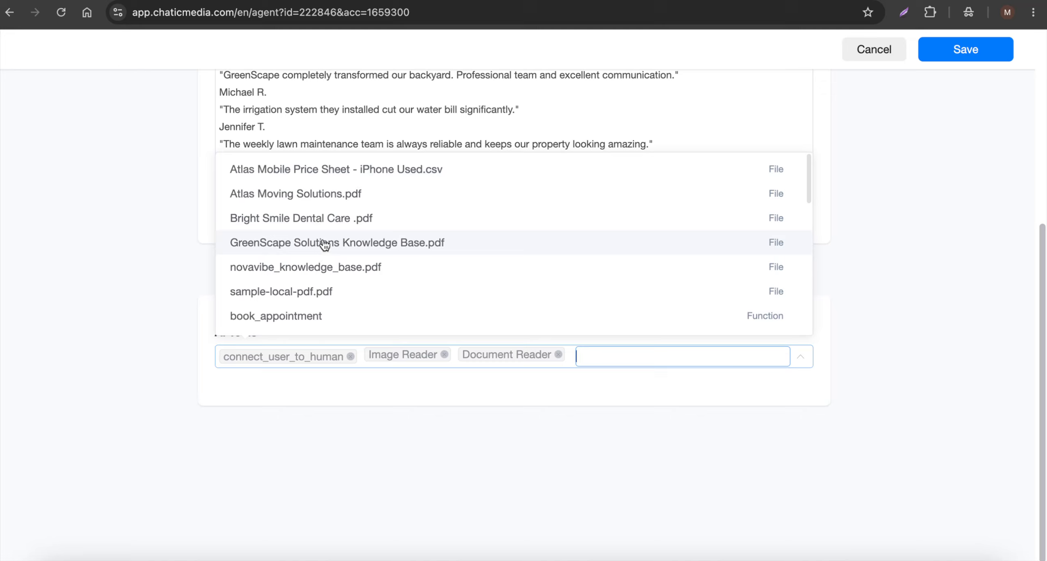
pyautogui.click(420, 400)
pyautogui.scroll(5, 476, 154)
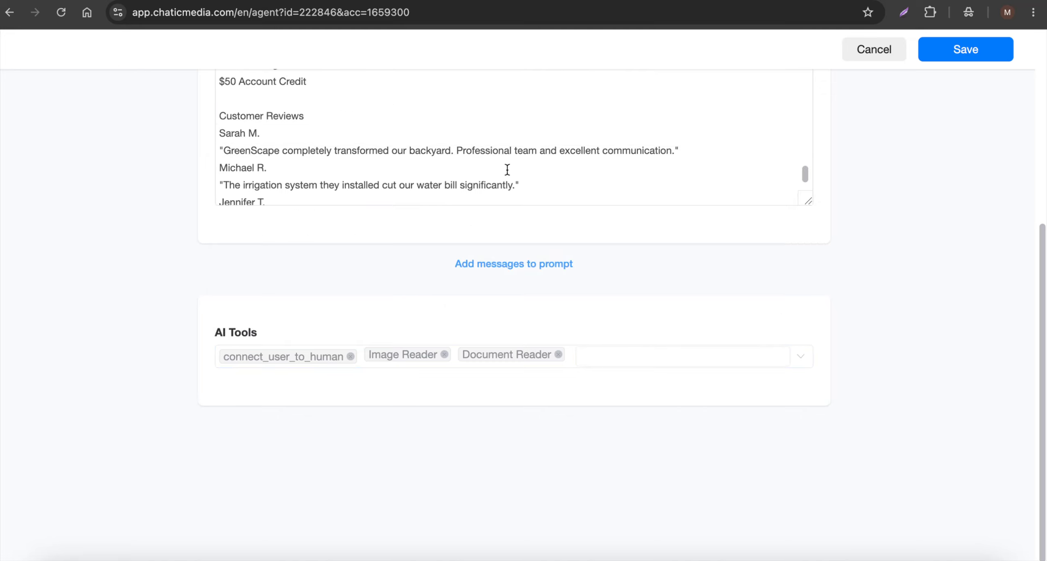
# Try attaching Atlas Moving Solutions.pdf to the agent's AI Tools and remove it again.
pyautogui.click(630, 352)
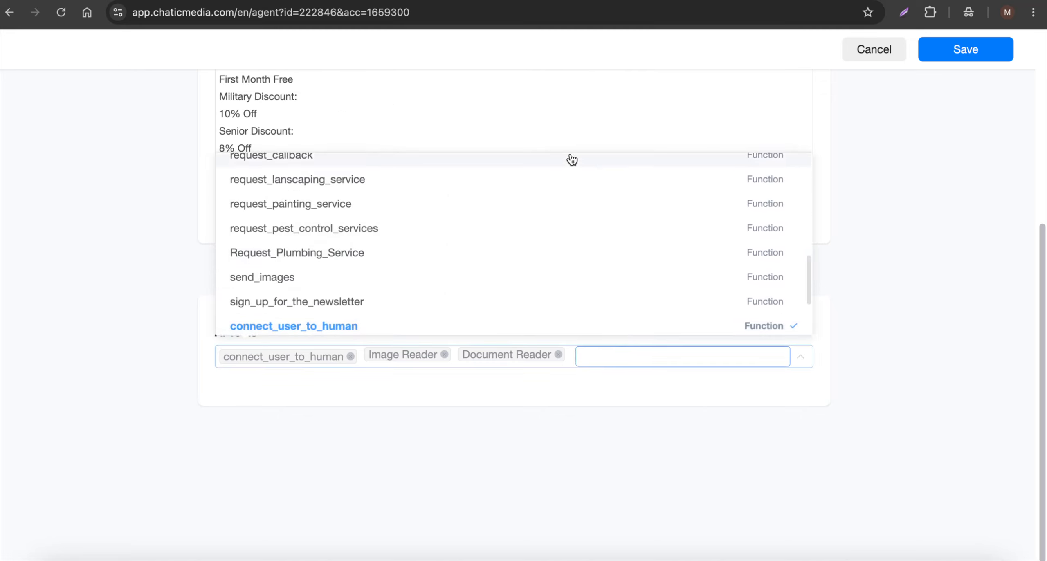
pyautogui.scroll(15, 532, 184)
pyautogui.click(405, 203)
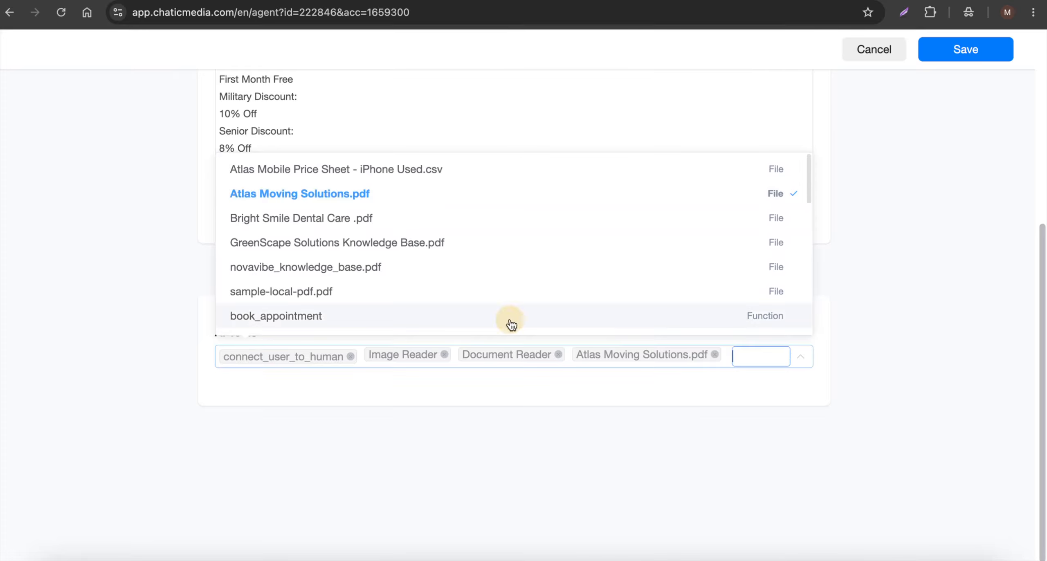
pyautogui.click(712, 390)
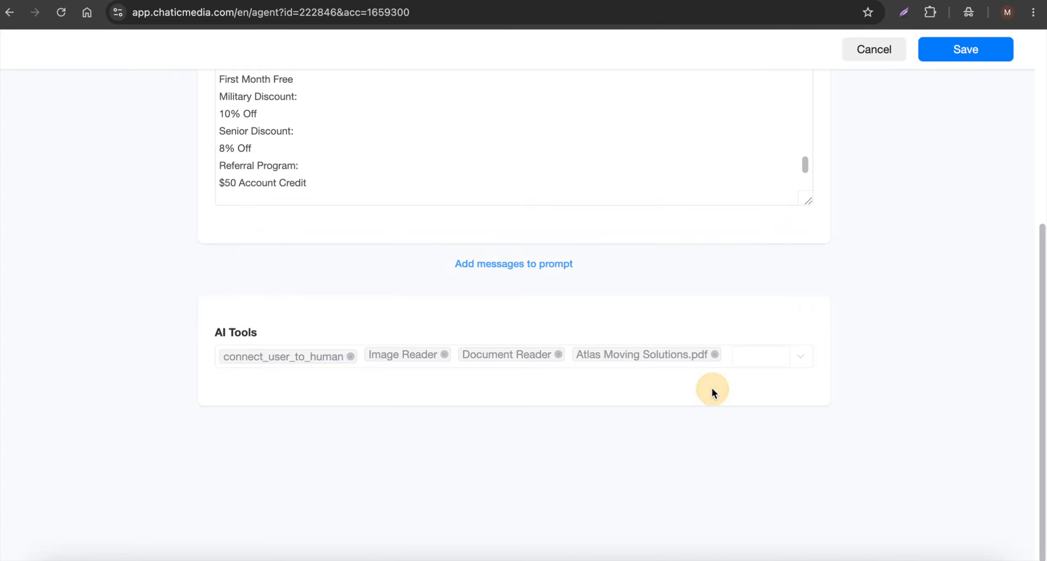
pyautogui.click(715, 355)
# Choose GPT-5.4 mini as the OpenAI model and try Claude first in the model order before restoring OpenAI on top.
pyautogui.scroll(6, 553, 388)
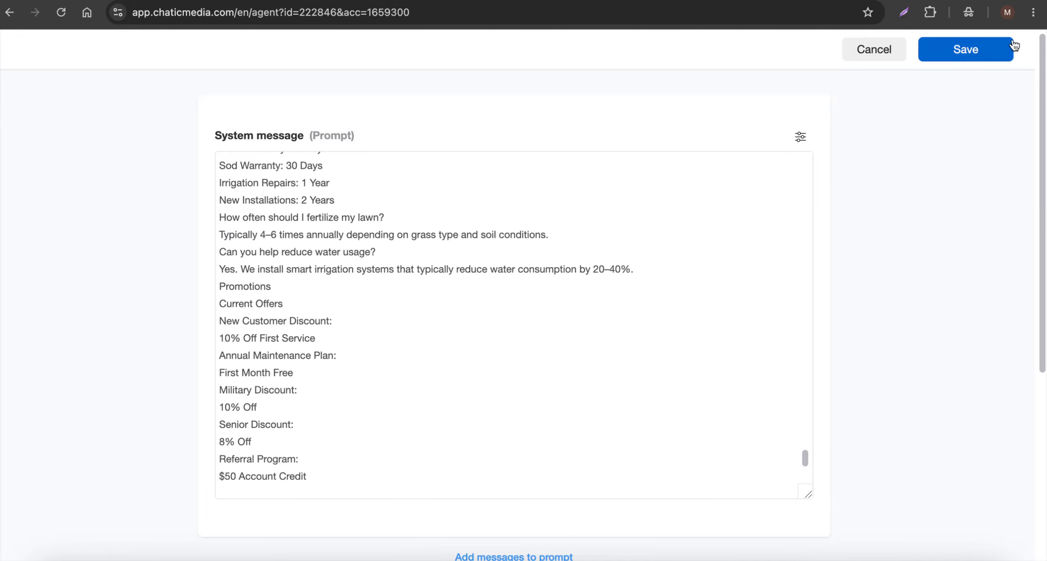
pyautogui.click(801, 139)
pyautogui.click(768, 190)
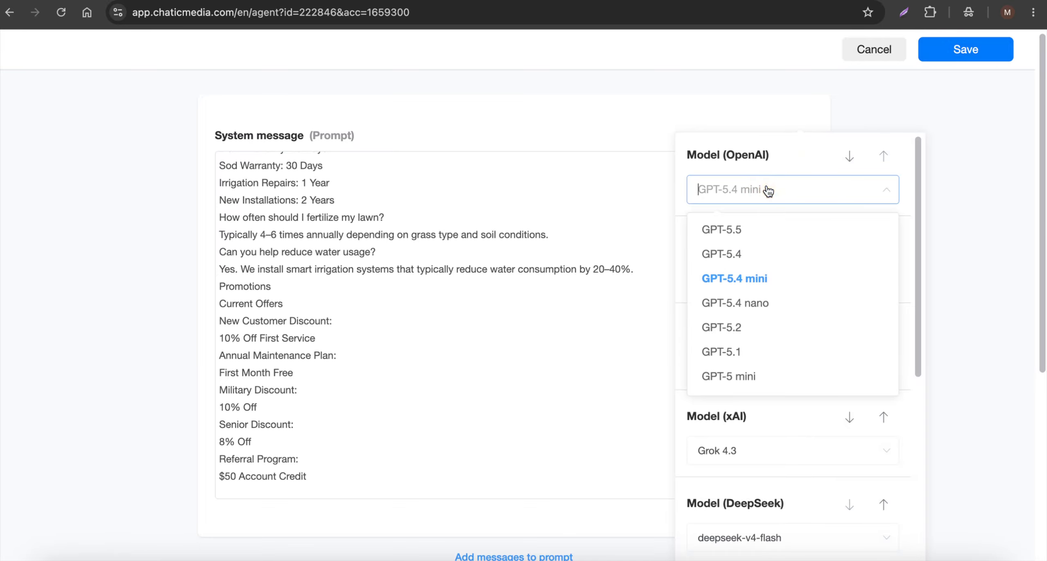
pyautogui.click(755, 282)
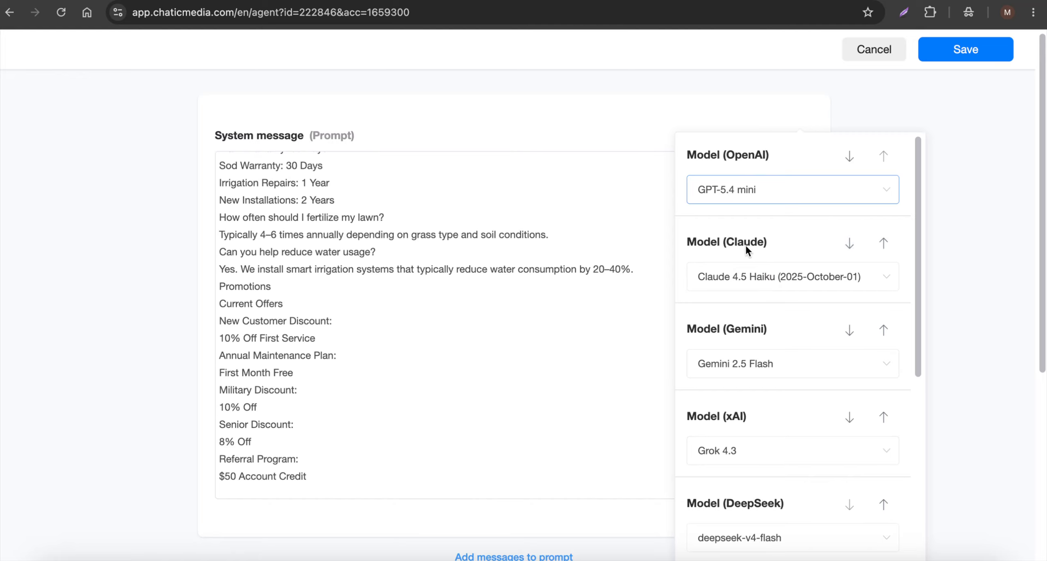
pyautogui.click(885, 245)
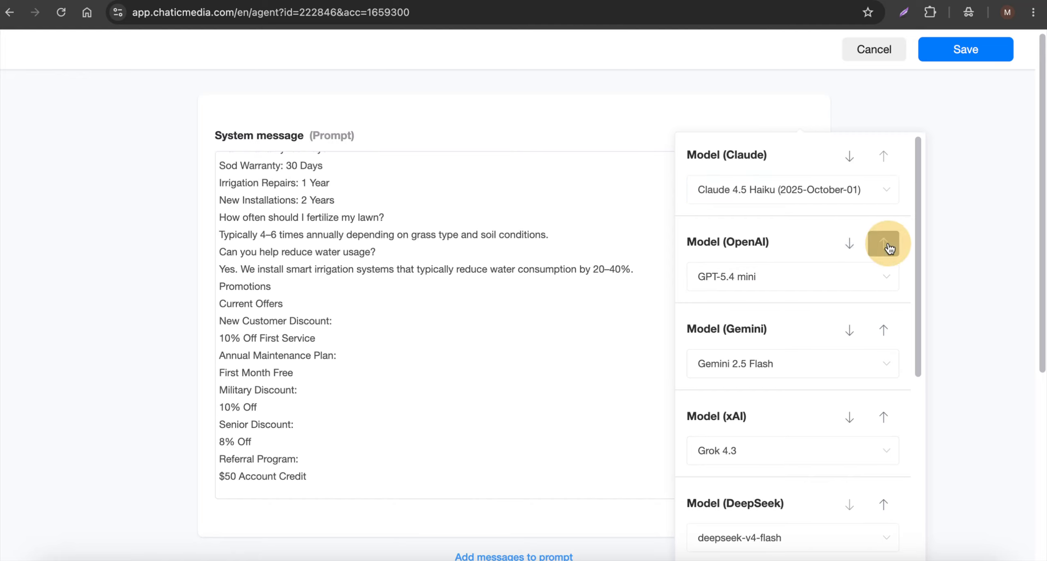
pyautogui.click(850, 159)
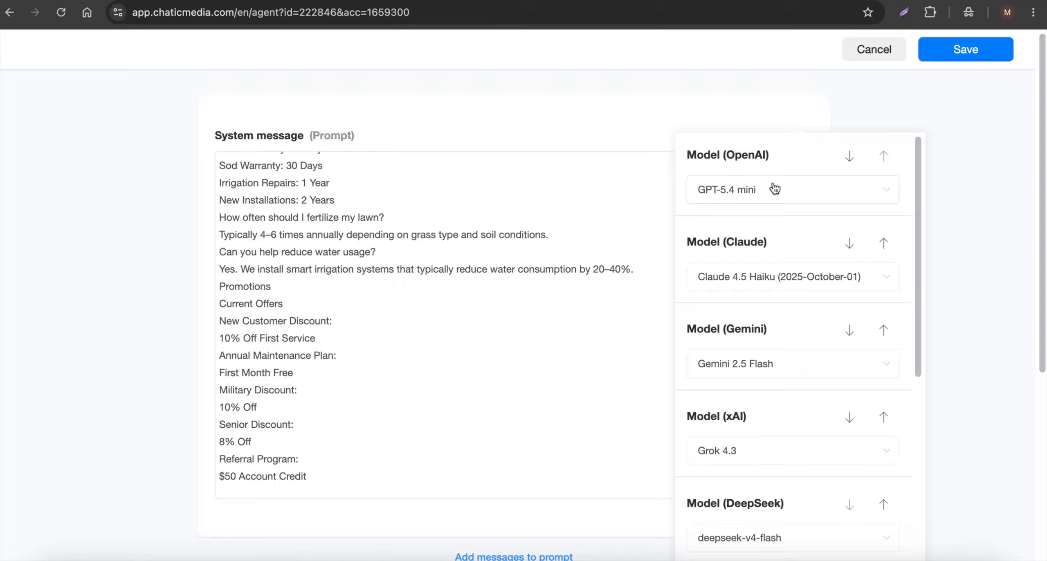
# Set the agent's temperature to 0.12 in the model settings and save the agent.
pyautogui.scroll(-8, 798, 408)
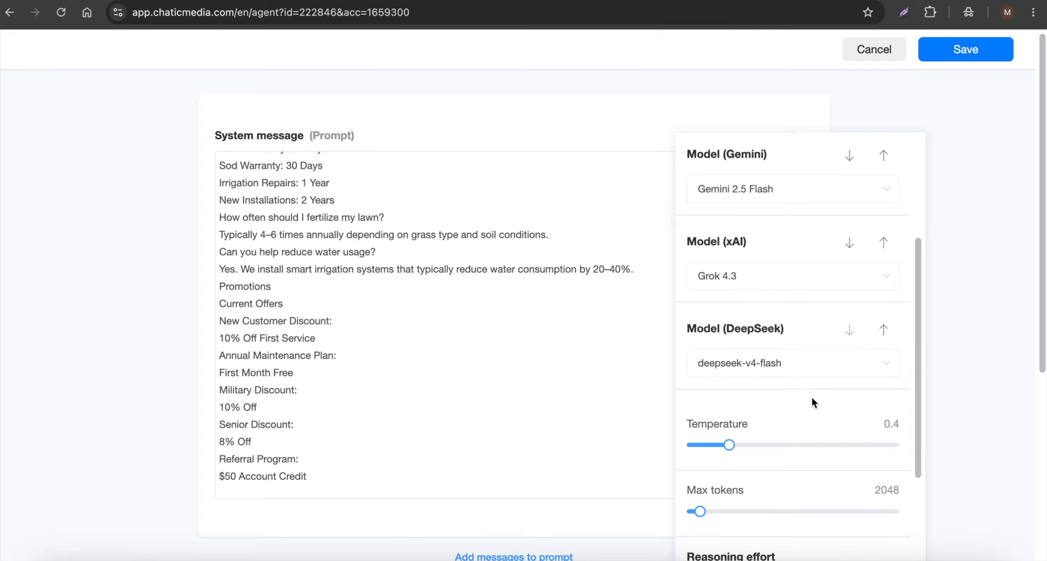
pyautogui.moveTo(729, 310)
pyautogui.moveTo(729, 310); pyautogui.dragTo(700, 310)
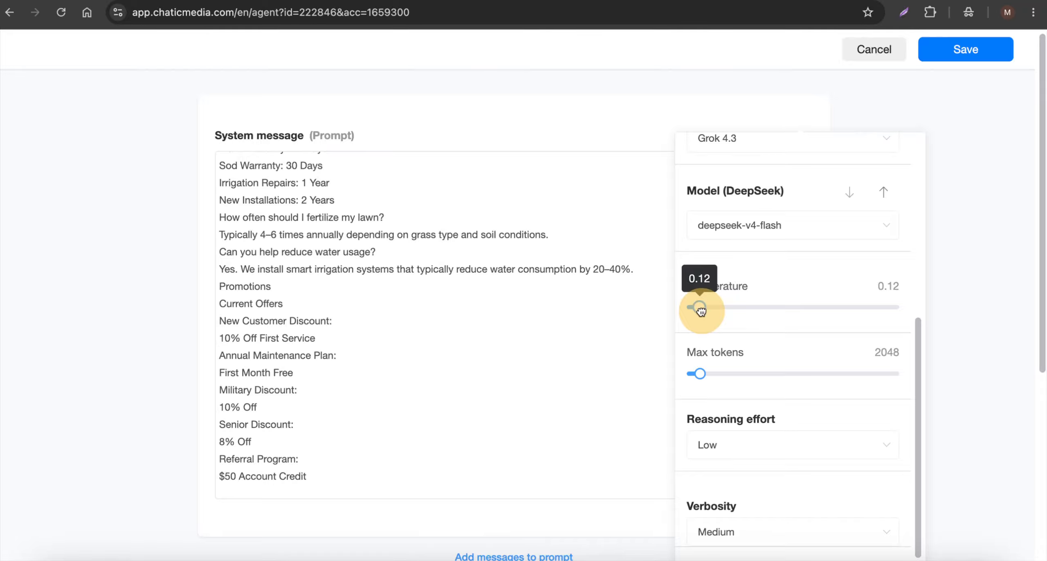
pyautogui.scroll(-5, 777, 392)
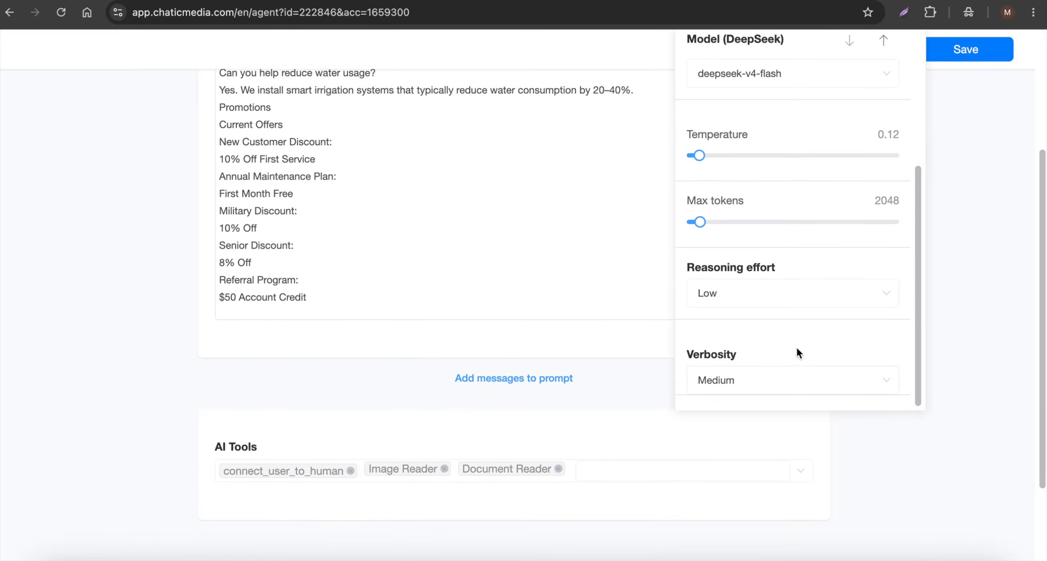
pyautogui.scroll(10, 800, 317)
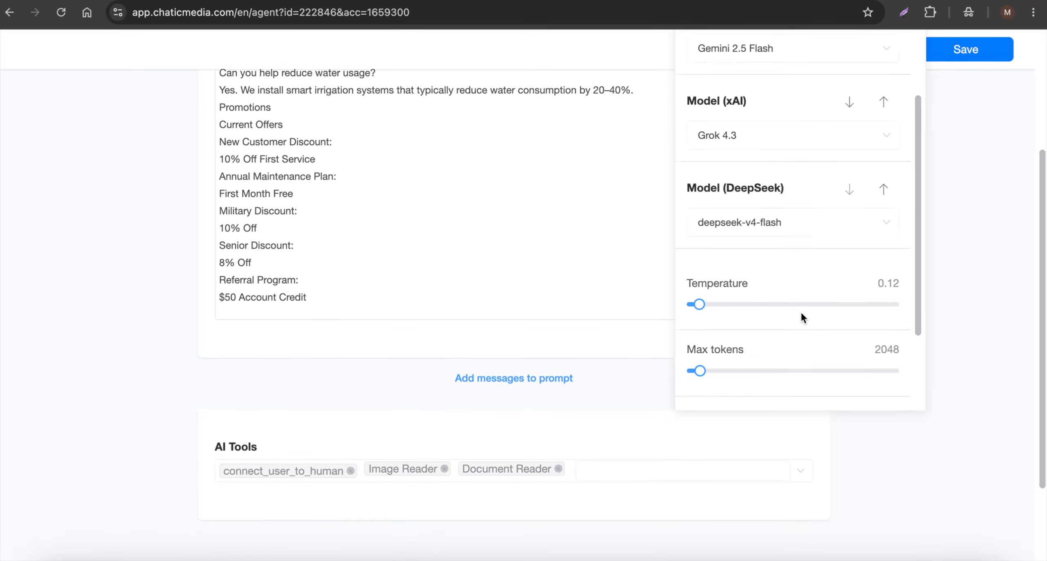
pyautogui.click(975, 55)
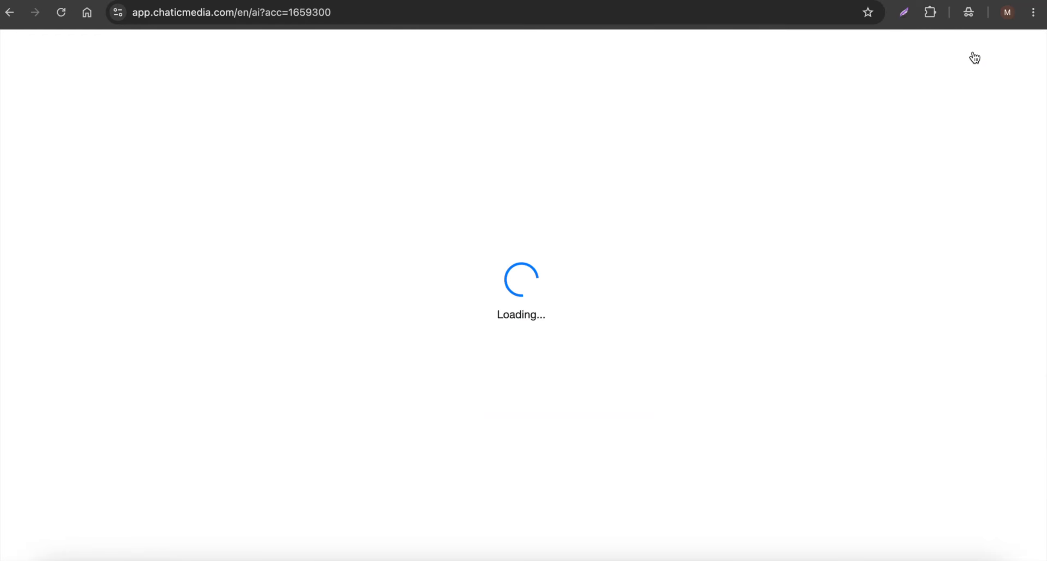
# Set GreenScape Landscaping Solutions as the default agent in the AI Hub.
pyautogui.click(876, 332)
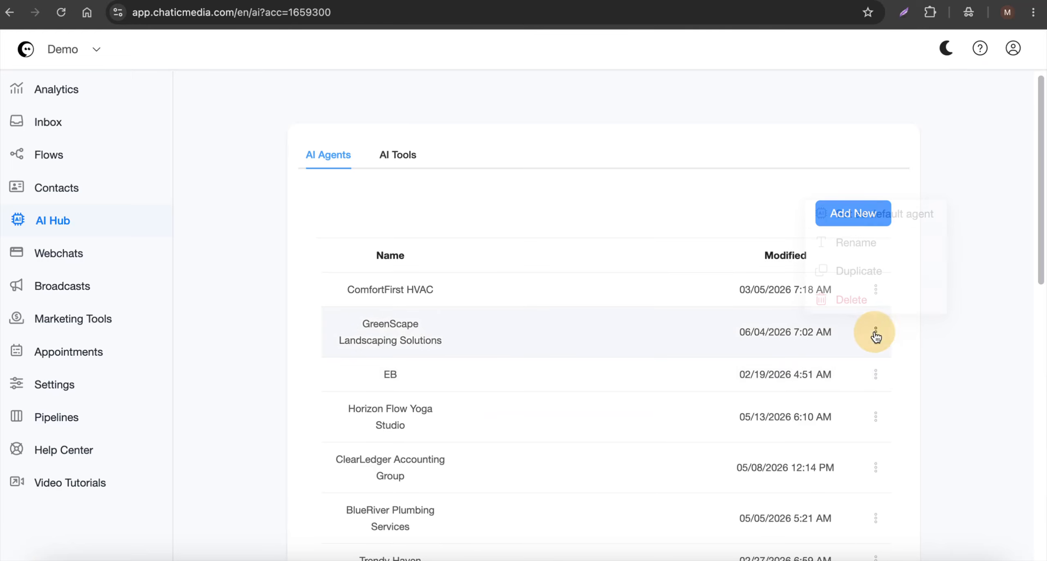
pyautogui.click(854, 221)
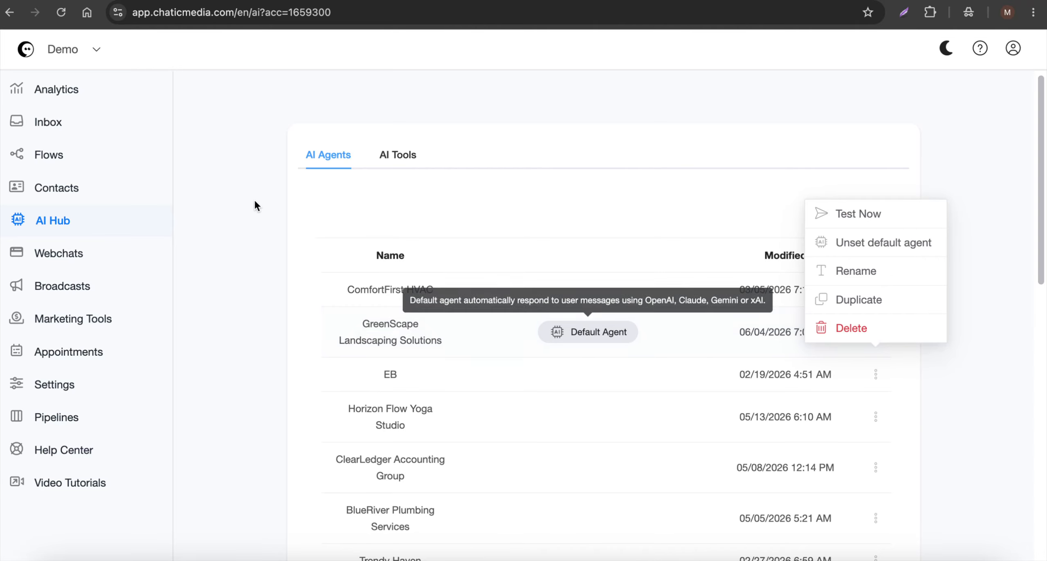
pyautogui.click(286, 198)
# Examine the AI Tools files and functions, including the get_discount function's settings, and return to the AI agents list.
pyautogui.click(404, 160)
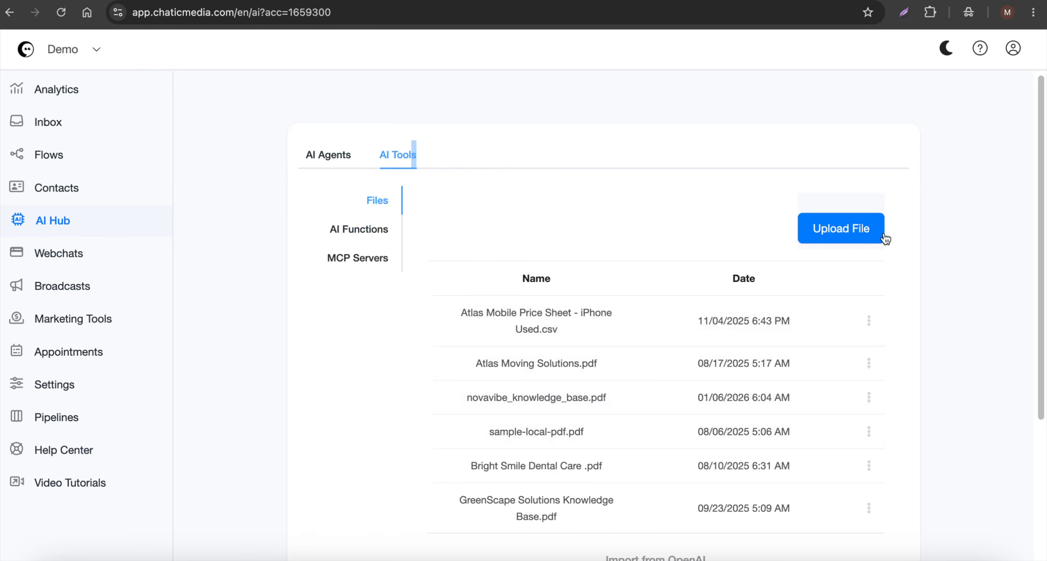
pyautogui.click(333, 158)
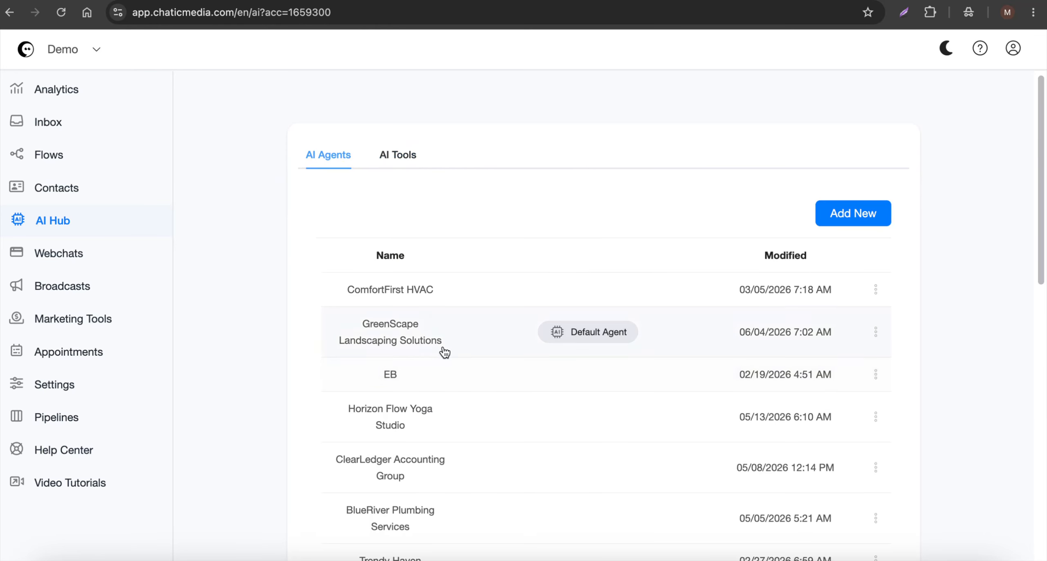
pyautogui.click(399, 155)
pyautogui.click(360, 228)
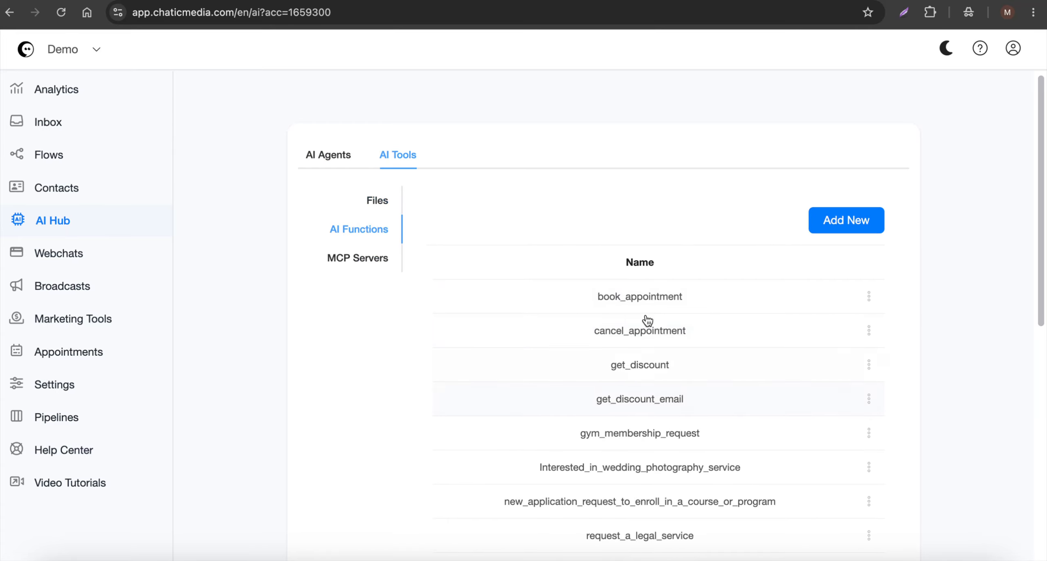
pyautogui.click(670, 375)
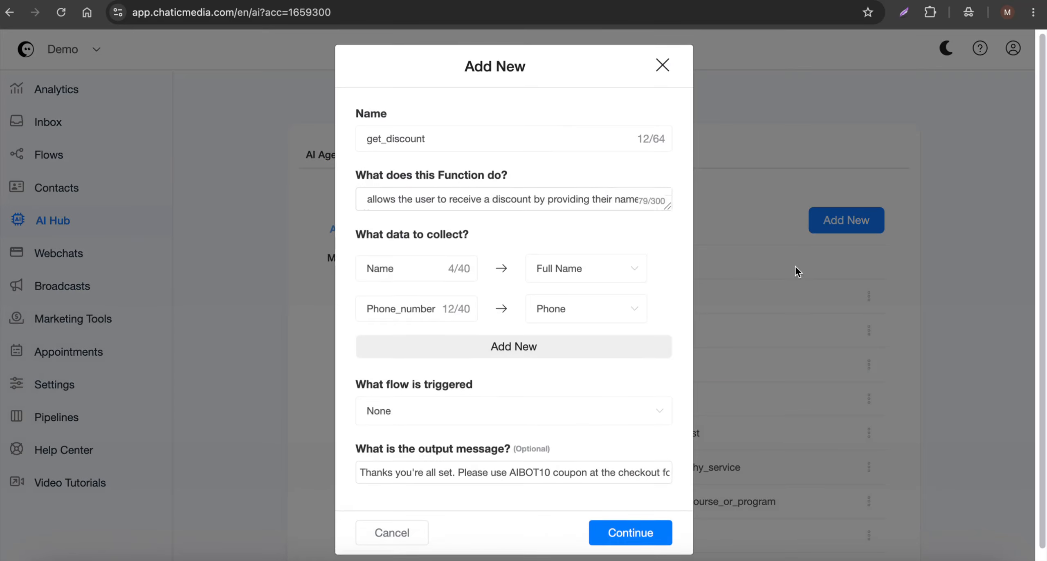
pyautogui.click(425, 527)
pyautogui.click(328, 154)
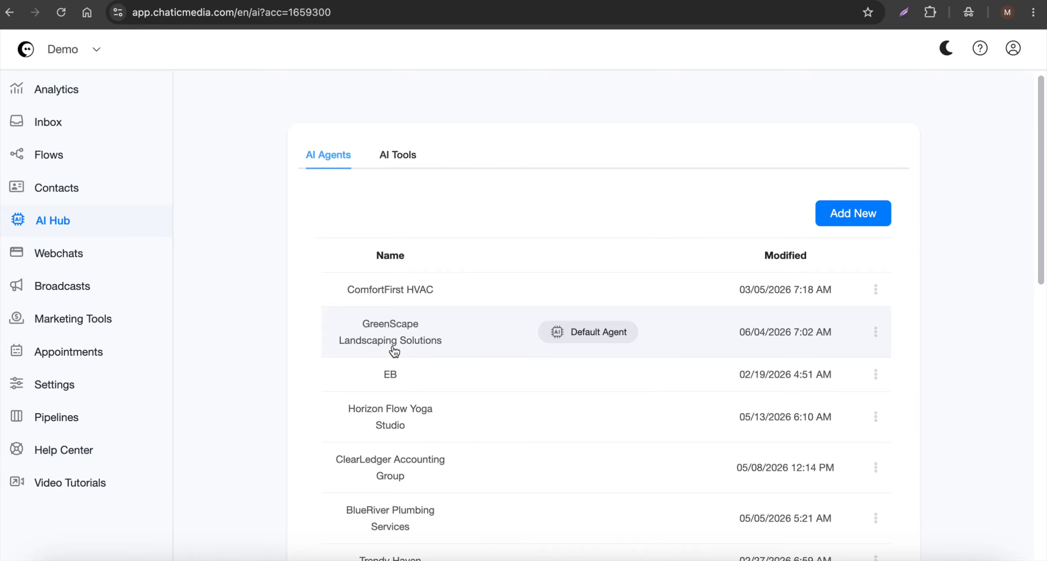
pyautogui.moveTo(632, 331)
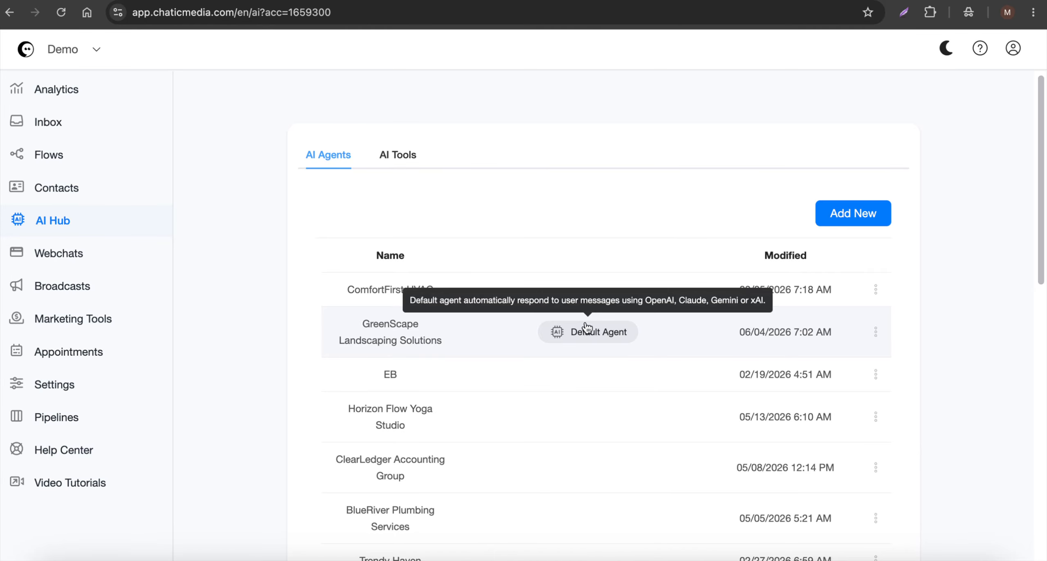
# View the TikTok channel's test link and QR code from the Analytics dashboard, and close them.
pyautogui.click(57, 92)
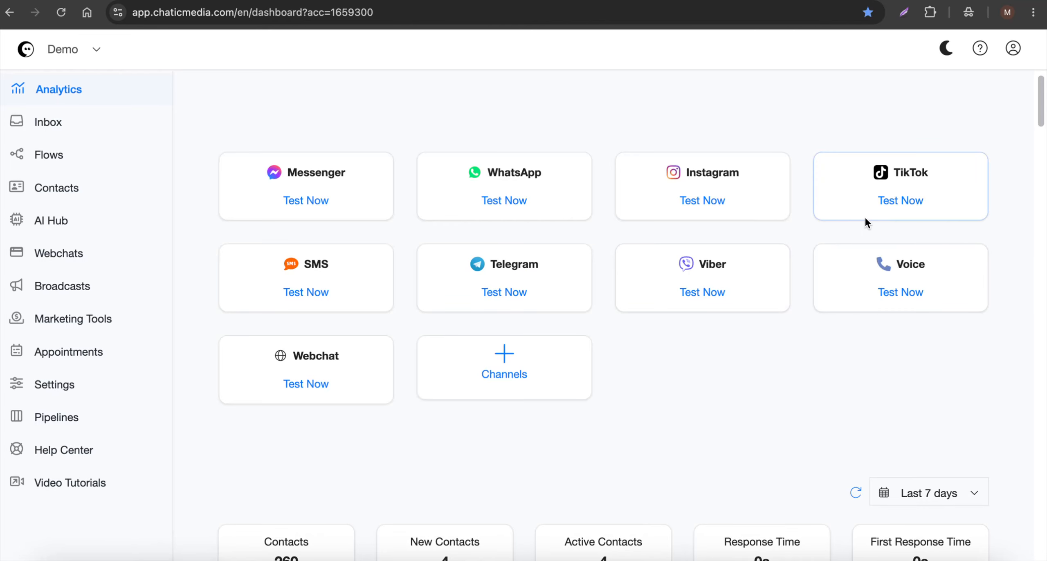
pyautogui.click(901, 202)
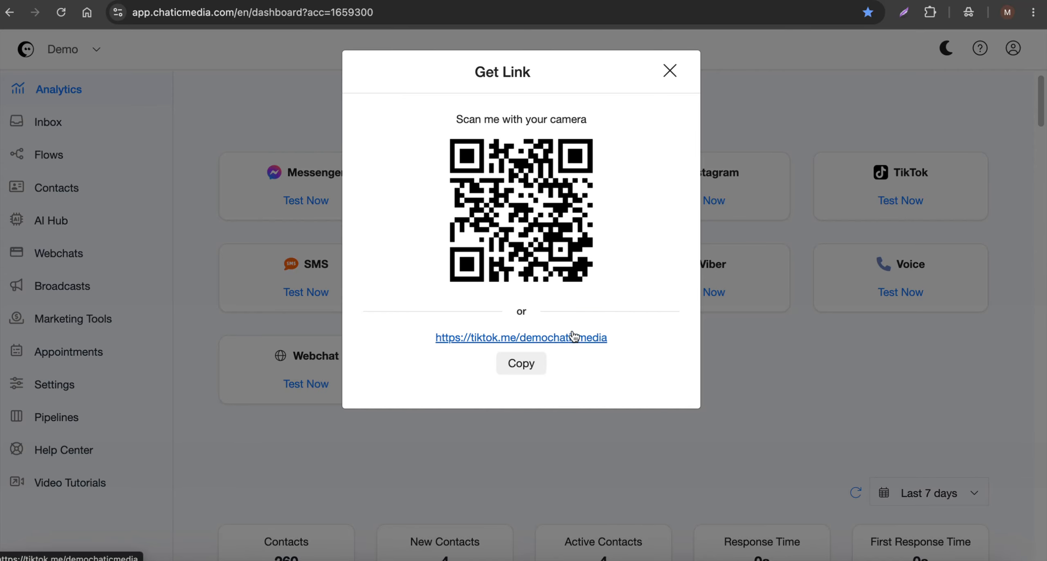
pyautogui.click(669, 69)
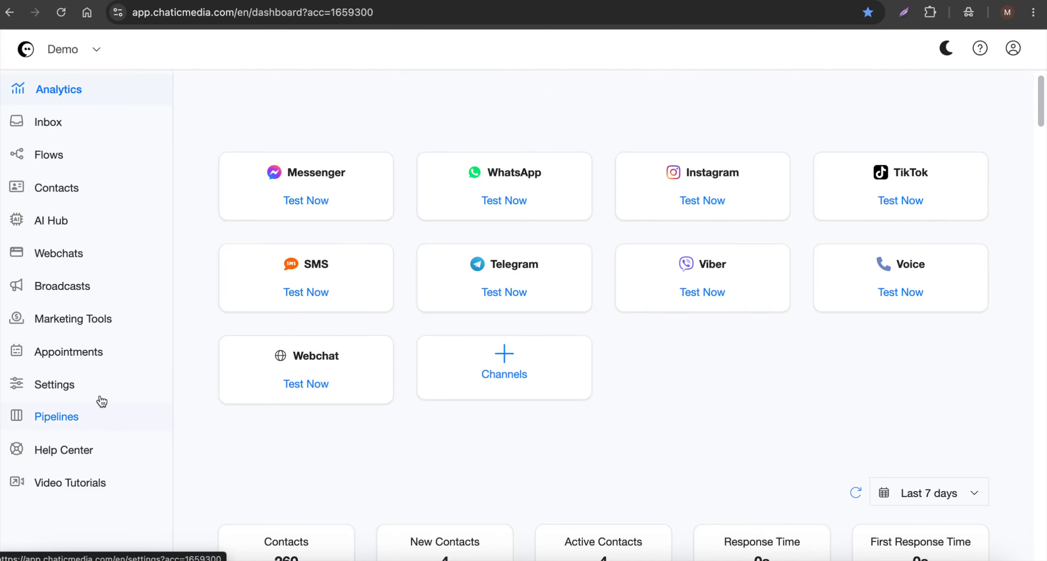
# Set the bot reply delay to 20 Seconds in the account's general settings and save.
pyautogui.click(56, 385)
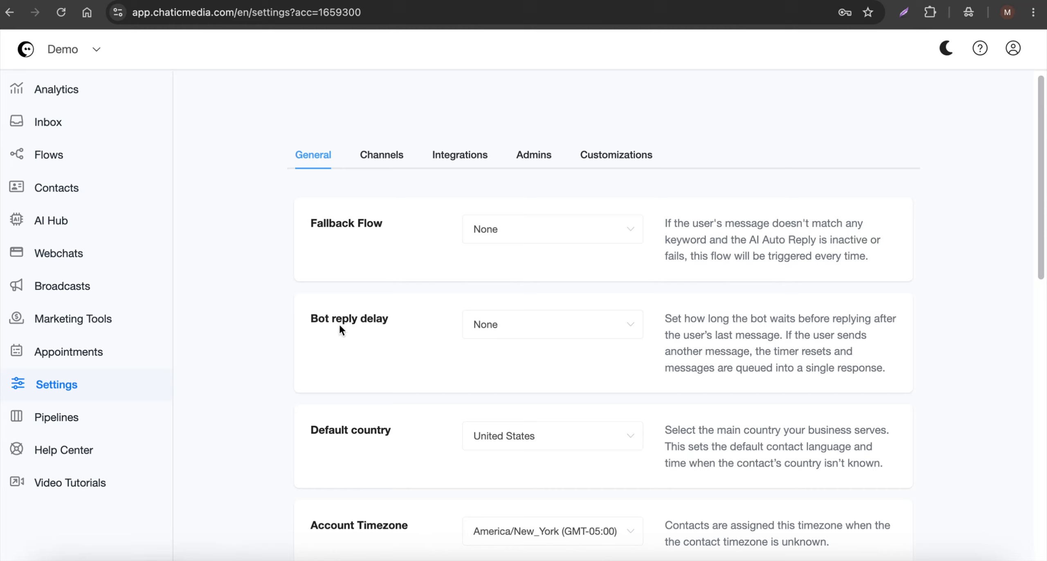
pyautogui.moveTo(307, 322); pyautogui.dragTo(395, 325)
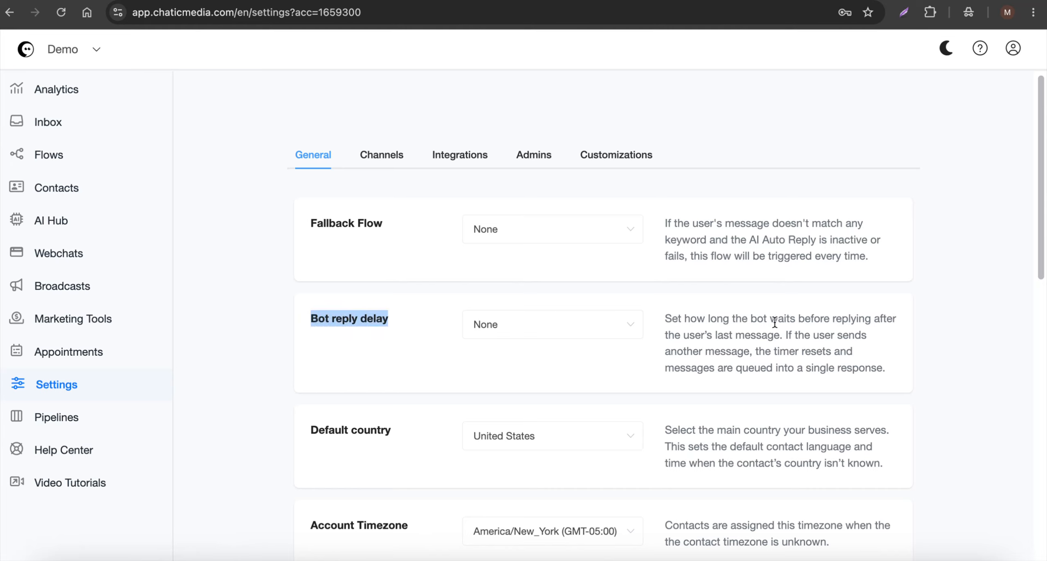
pyautogui.moveTo(783, 334); pyautogui.dragTo(701, 335)
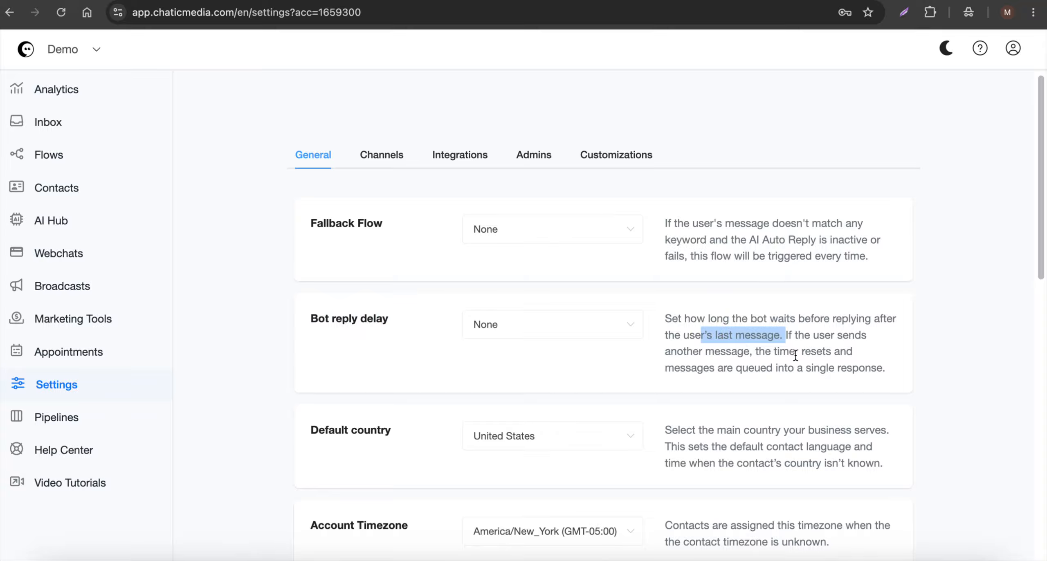
pyautogui.moveTo(701, 369); pyautogui.dragTo(872, 372)
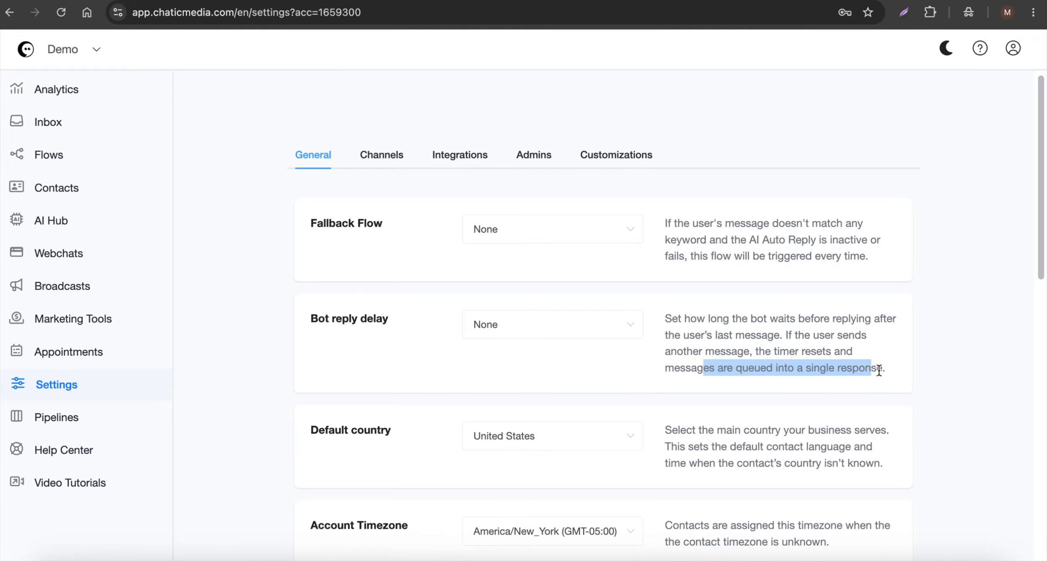
pyautogui.click(594, 325)
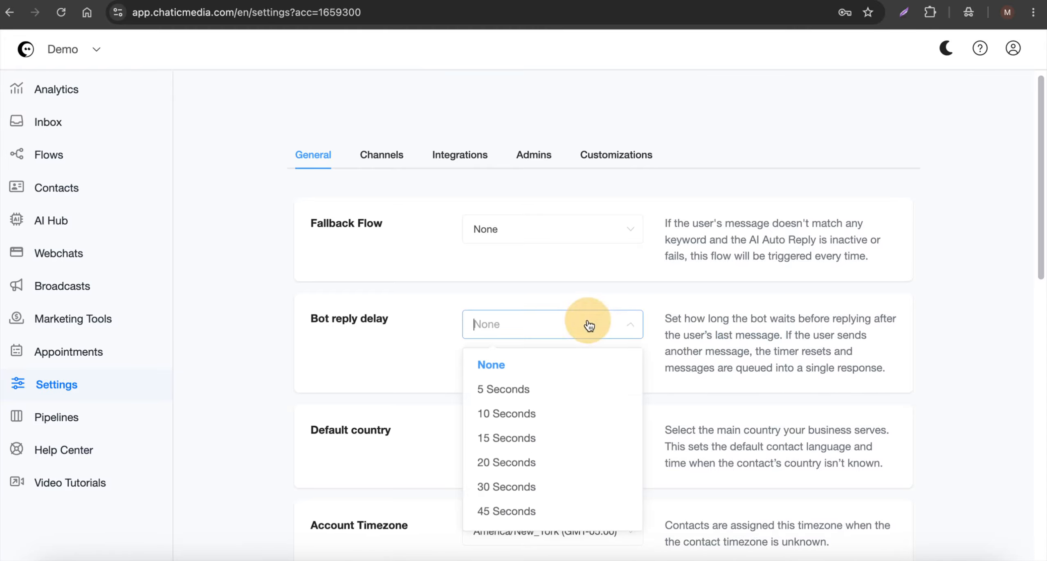
pyautogui.click(548, 438)
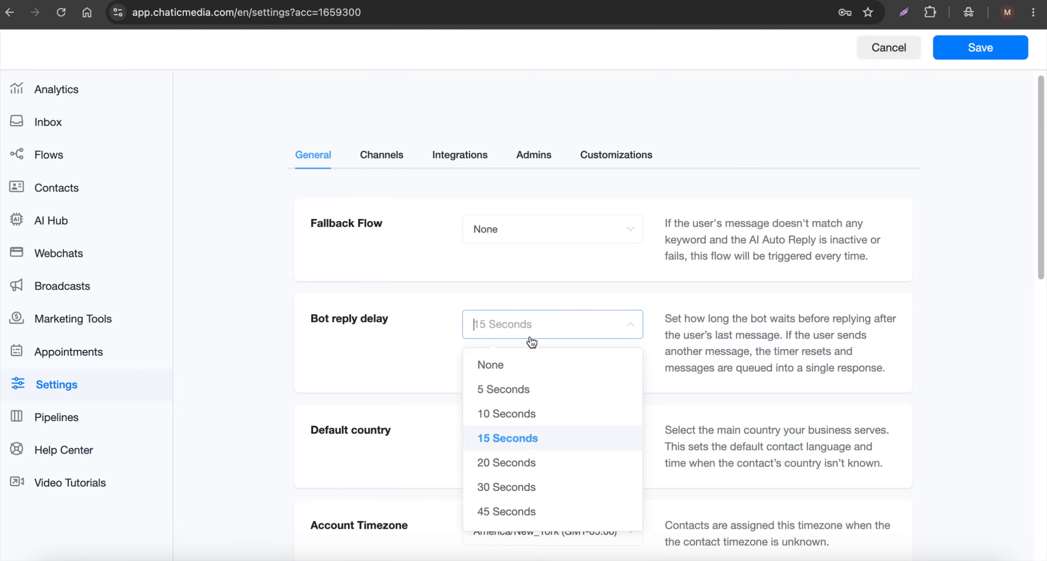
pyautogui.click(533, 462)
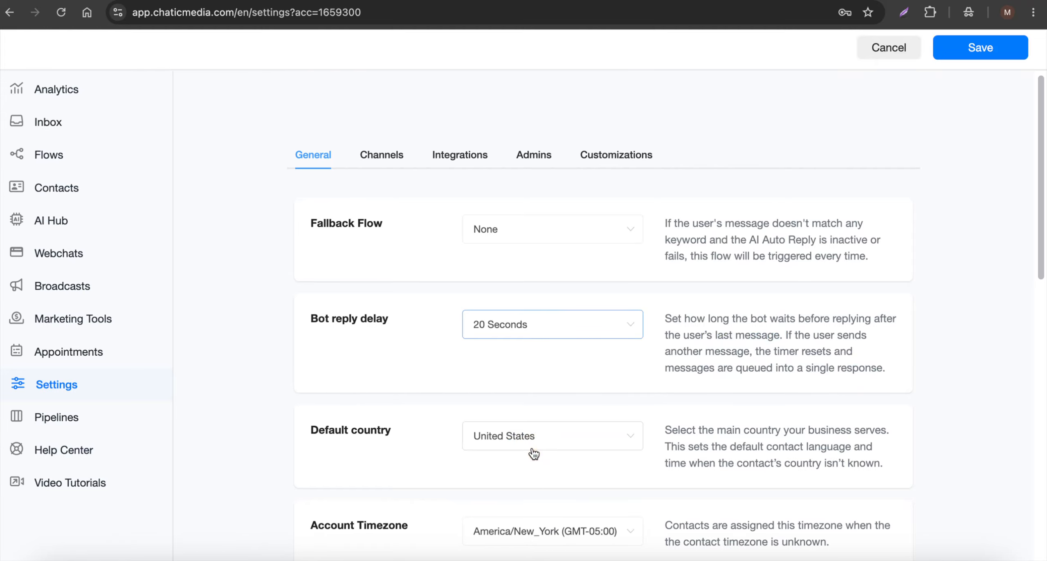
pyautogui.click(977, 49)
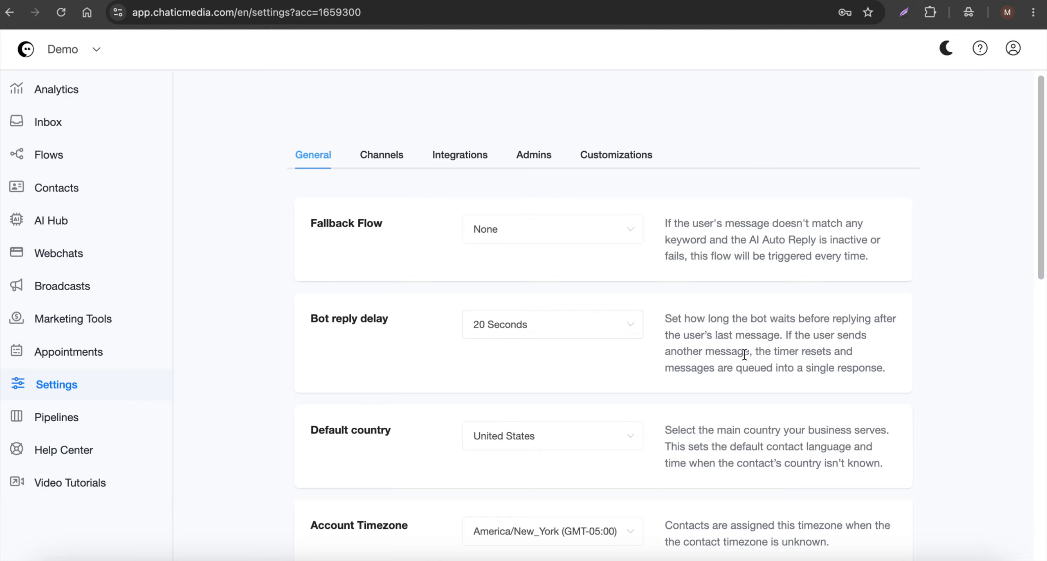
pyautogui.moveTo(700, 360); pyautogui.dragTo(871, 368)
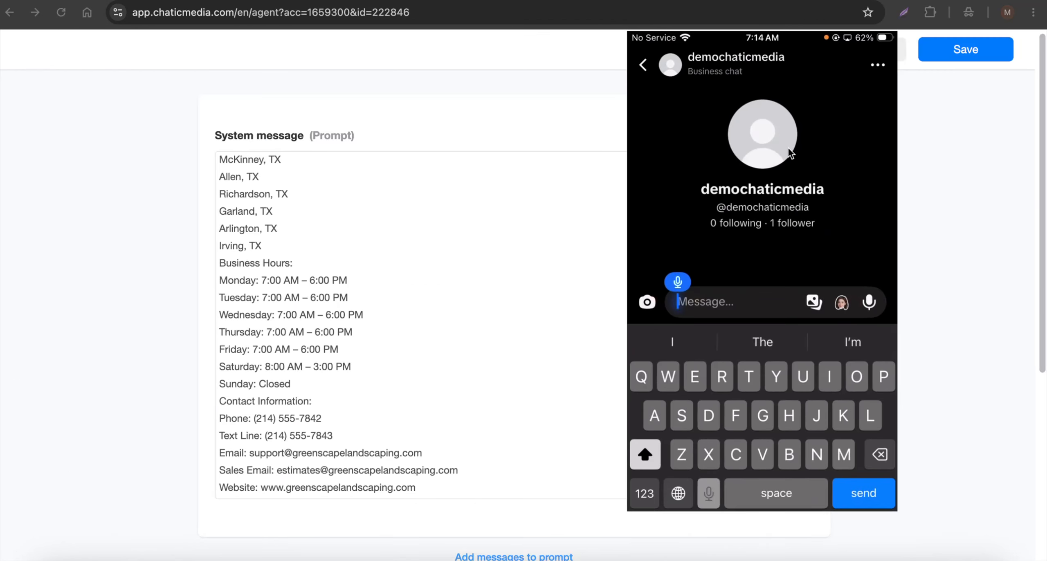
# Send "What are your business hours?" and "What is your phone number?" in the demochaticmedia TikTok chat, and read the reply.
pyautogui.write('What are your business hours?')
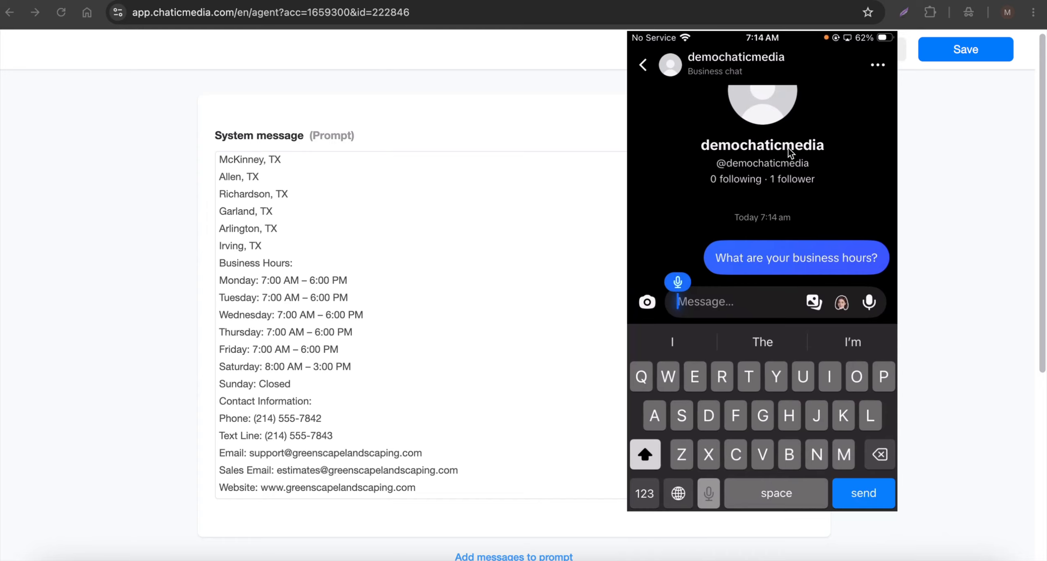
pyautogui.write('What is your phone number?')
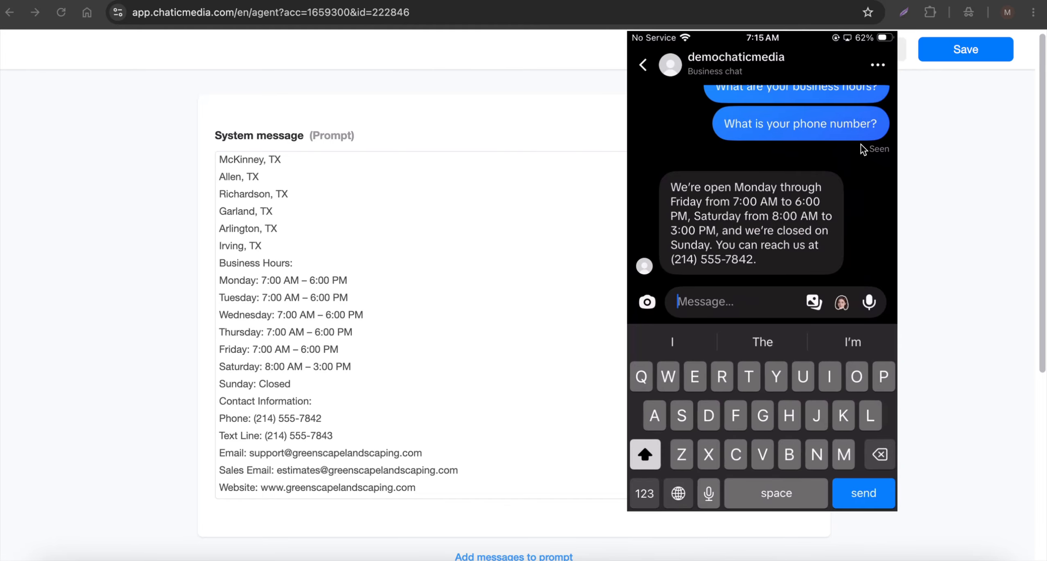
pyautogui.scroll(5, 861, 149)
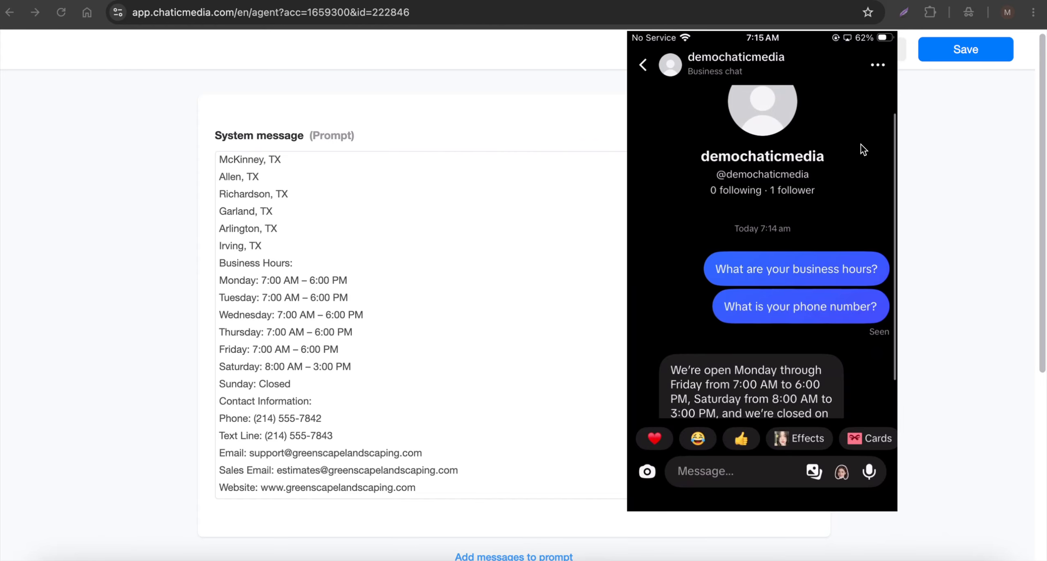
pyautogui.scroll(-2, 861, 149)
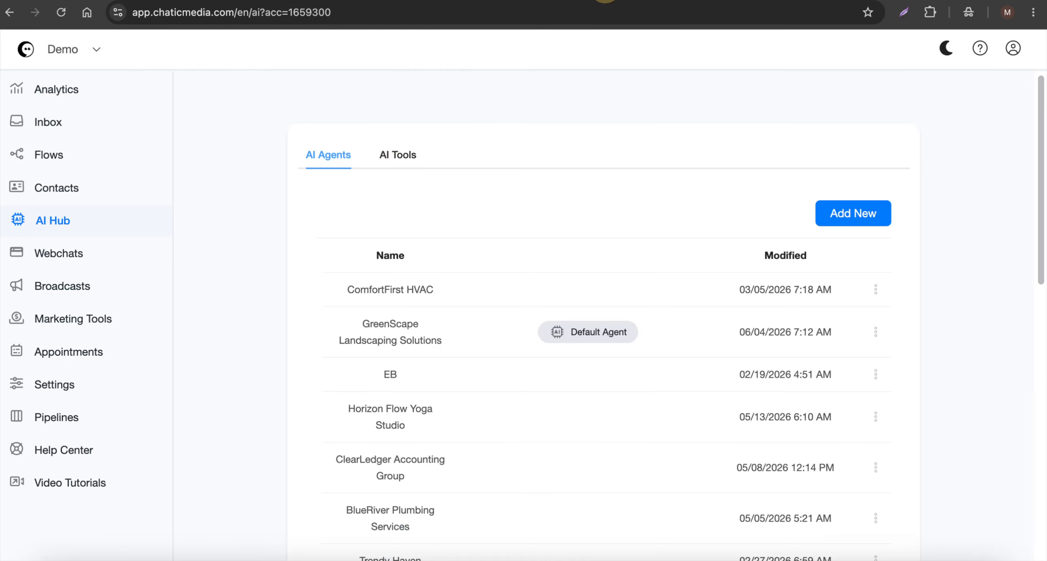
# Set the bot reply delay to None in the account's general settings and save.
pyautogui.click(69, 395)
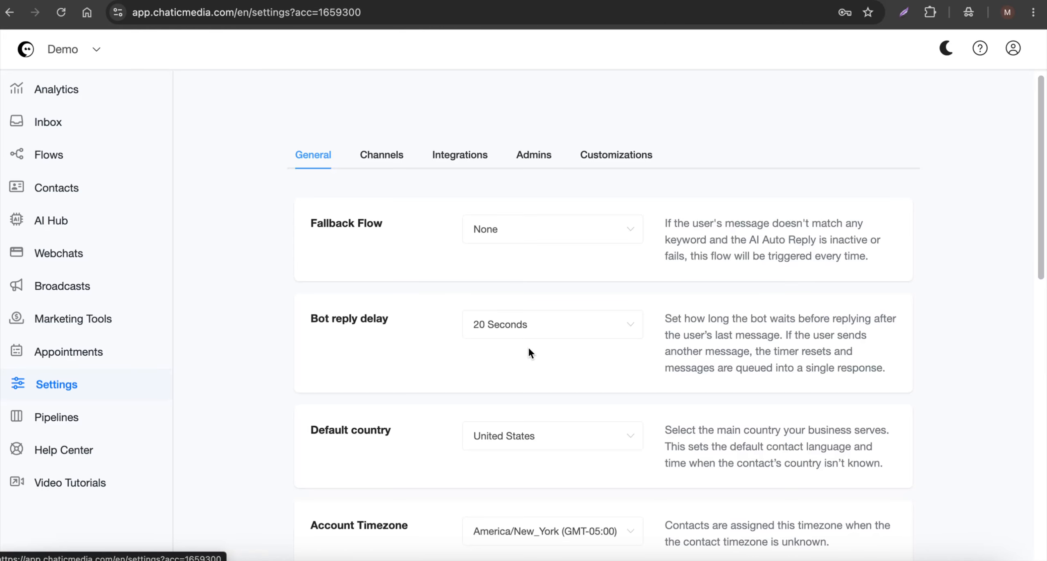
pyautogui.click(563, 327)
pyautogui.scroll(-2, 552, 486)
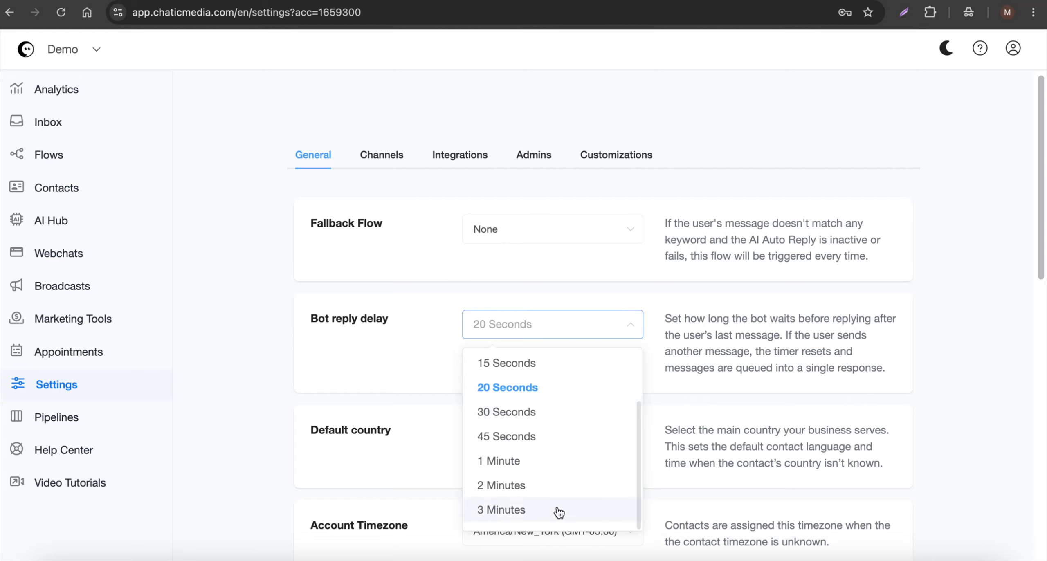
pyautogui.scroll(2, 554, 479)
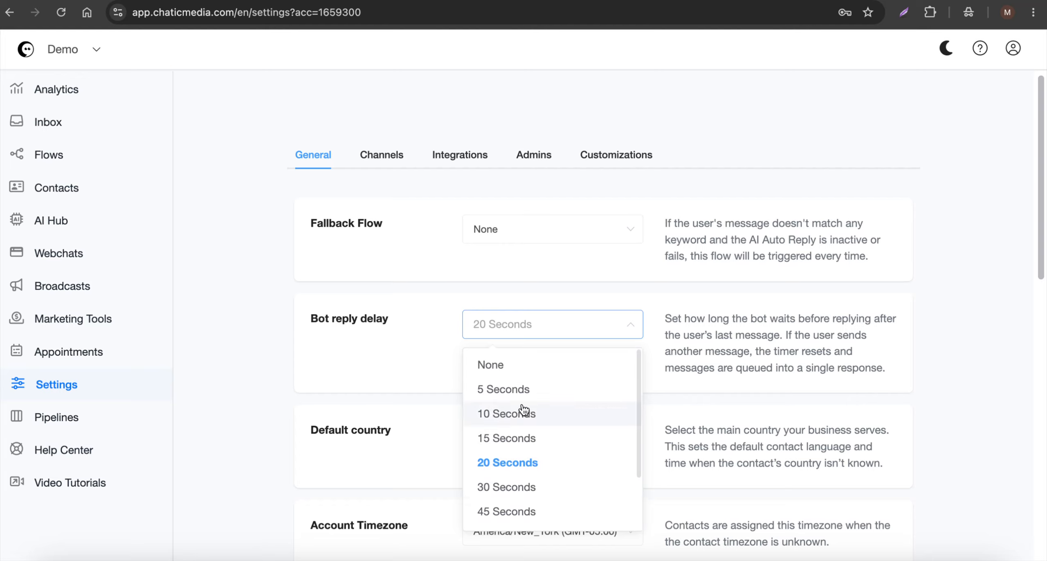
pyautogui.click(506, 368)
pyautogui.click(959, 50)
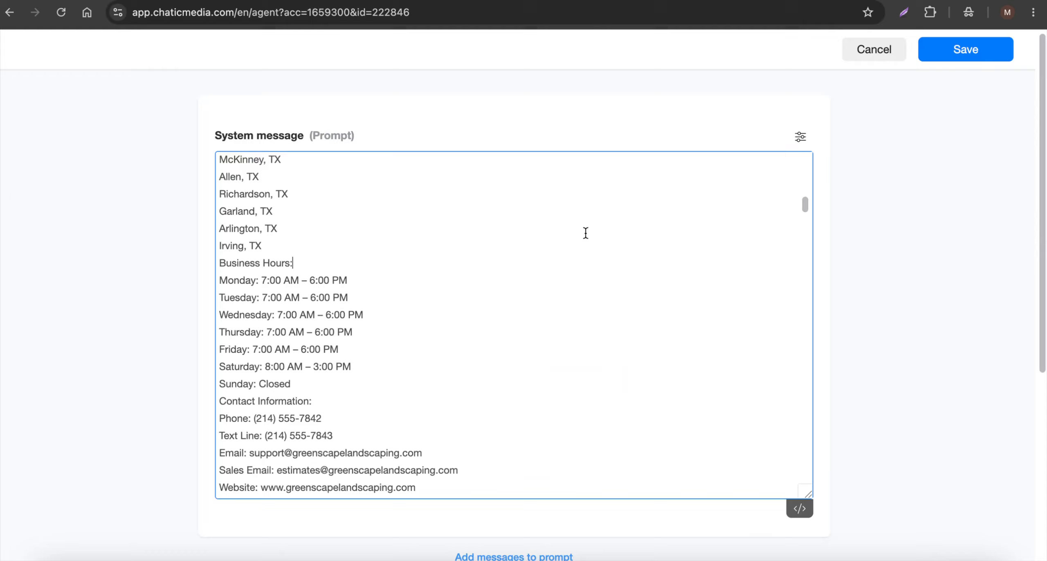
# Examine the agent's system prompt from services and pricing to the new customer discount, and compare it with the TikTok chat's promotions reply.
pyautogui.scroll(-15, 535, 432)
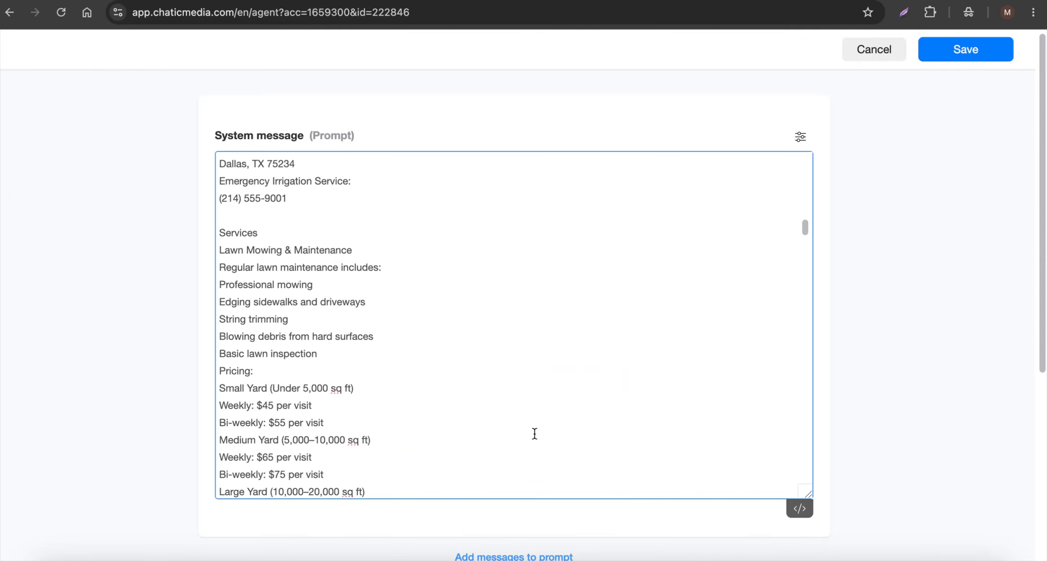
pyautogui.scroll(-2, 534, 433)
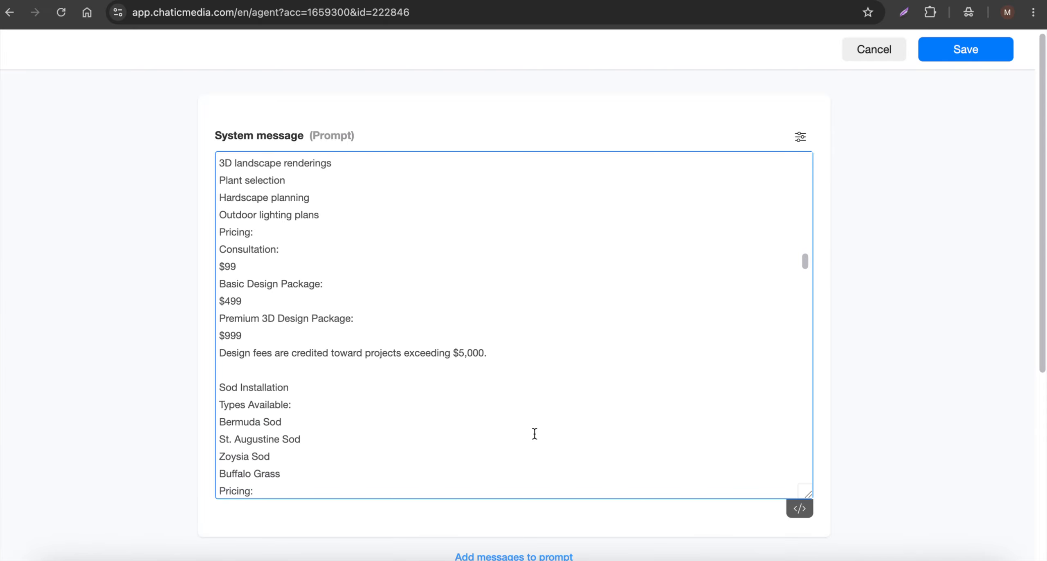
pyautogui.scroll(5, 534, 434)
pyautogui.scroll(-20, 273, 261)
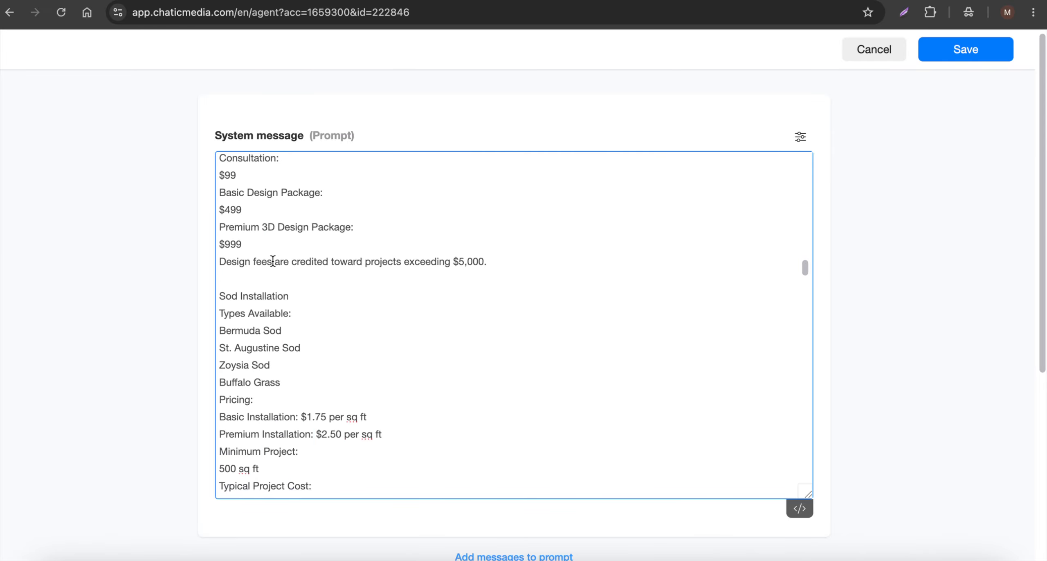
pyautogui.scroll(-20, 272, 260)
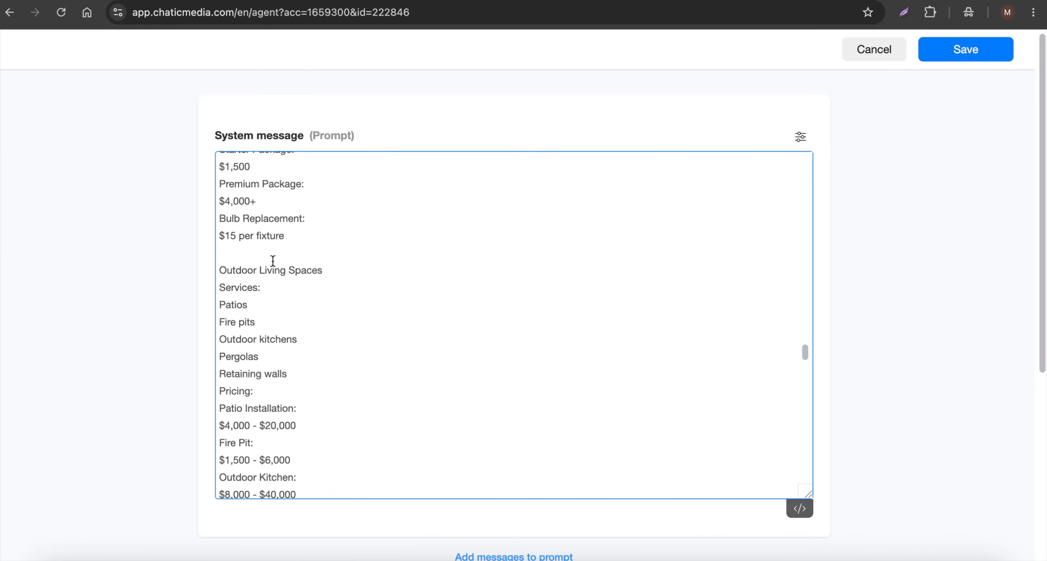
pyautogui.scroll(-10, 272, 260)
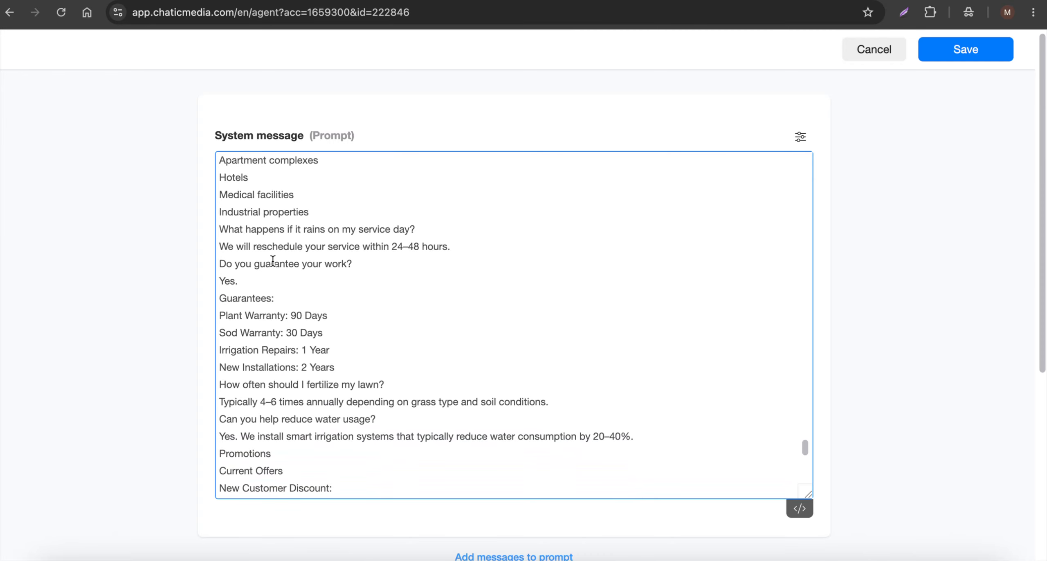
pyautogui.scroll(2, 273, 260)
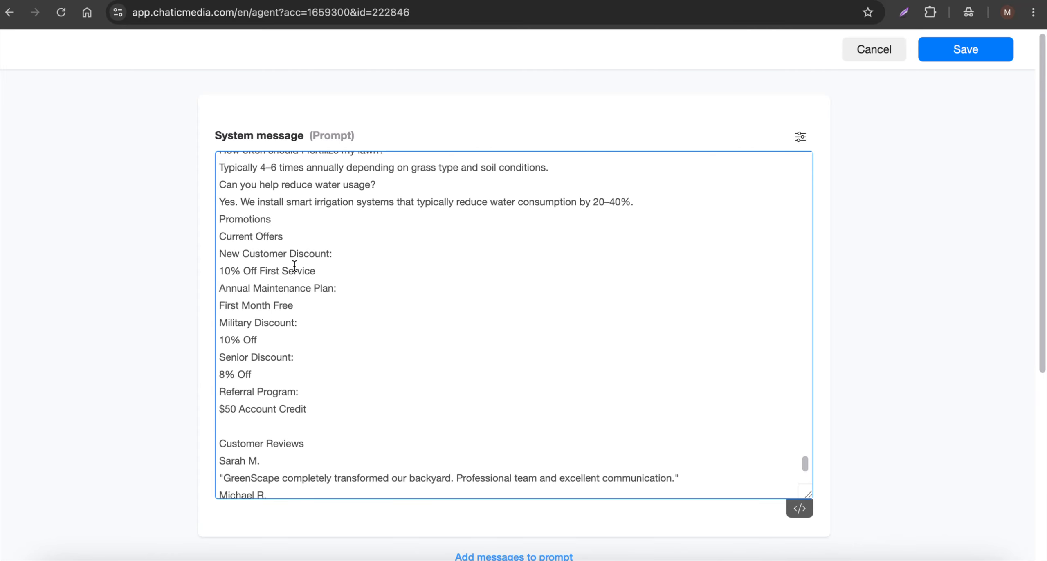
pyautogui.moveTo(331, 272); pyautogui.dragTo(199, 273)
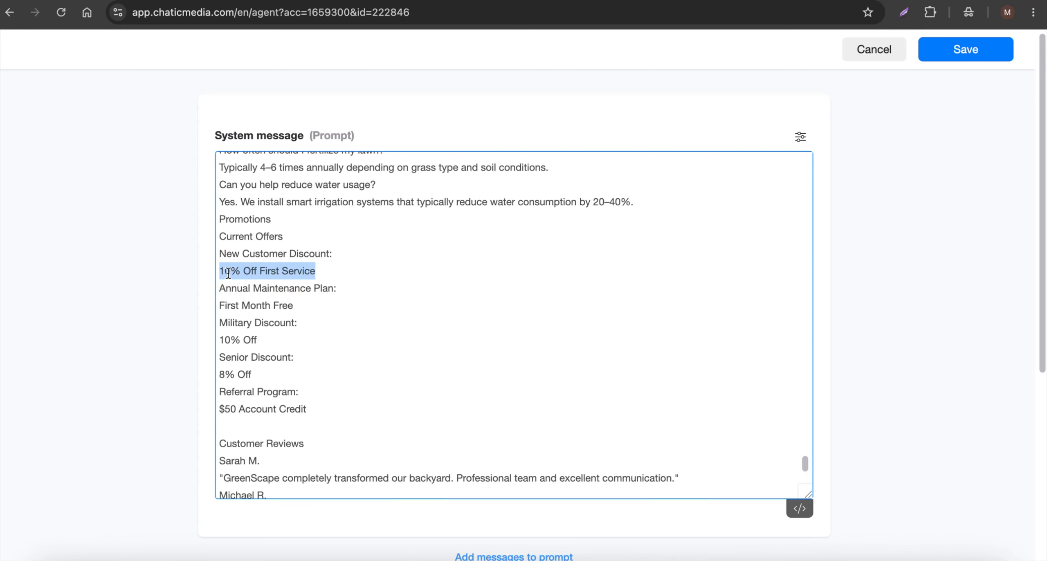
pyautogui.click(665, 554)
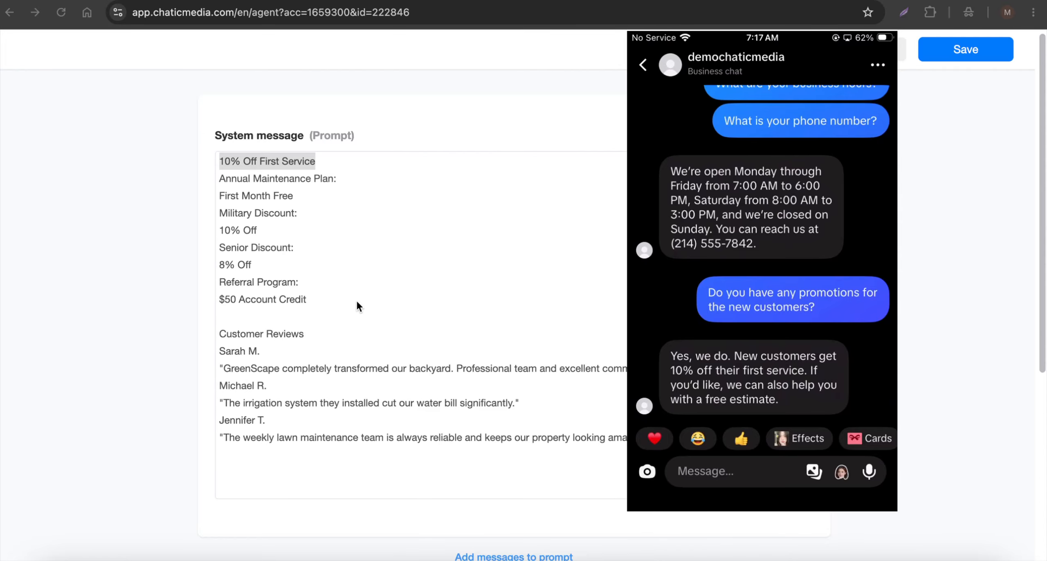
pyautogui.click(463, 197)
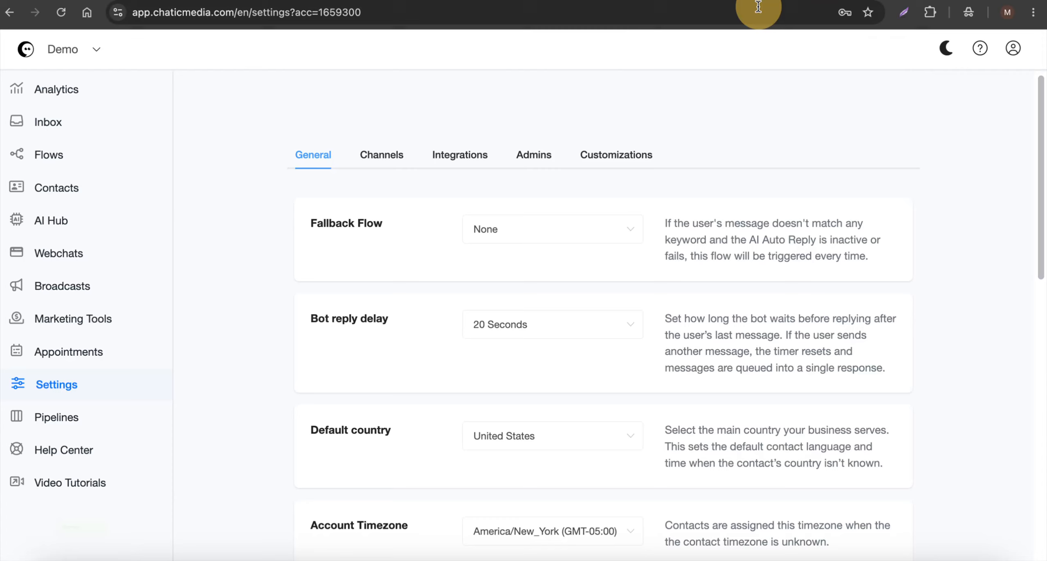
# Open the inbox and send "sdfsfsdfdsfsdfsf" as a manual reply in the chaticmedia TikTok conversation.
pyautogui.click(57, 118)
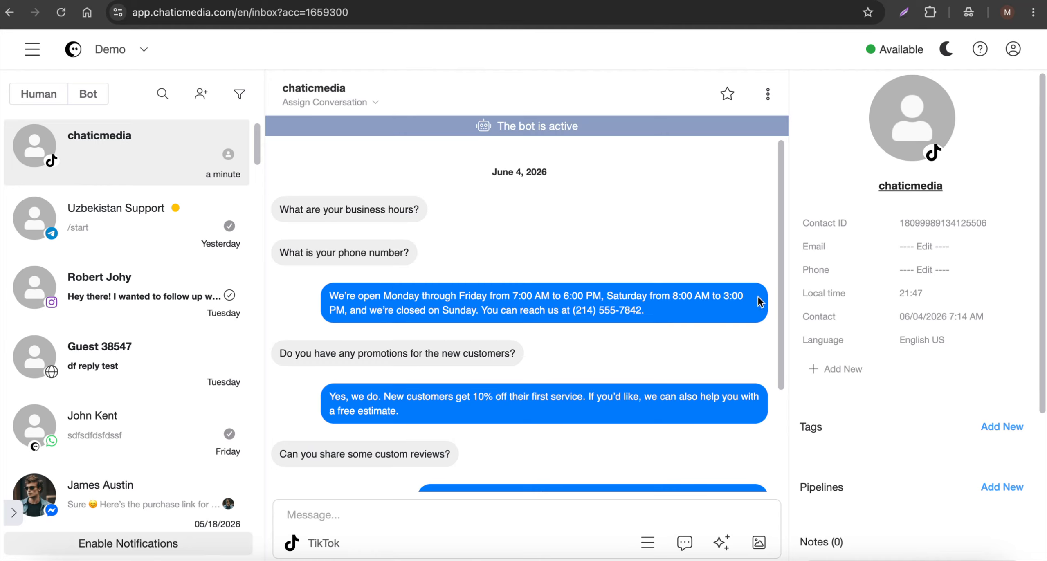
pyautogui.click(389, 514)
pyautogui.write('sdfsfsdfdsfsdfsf')
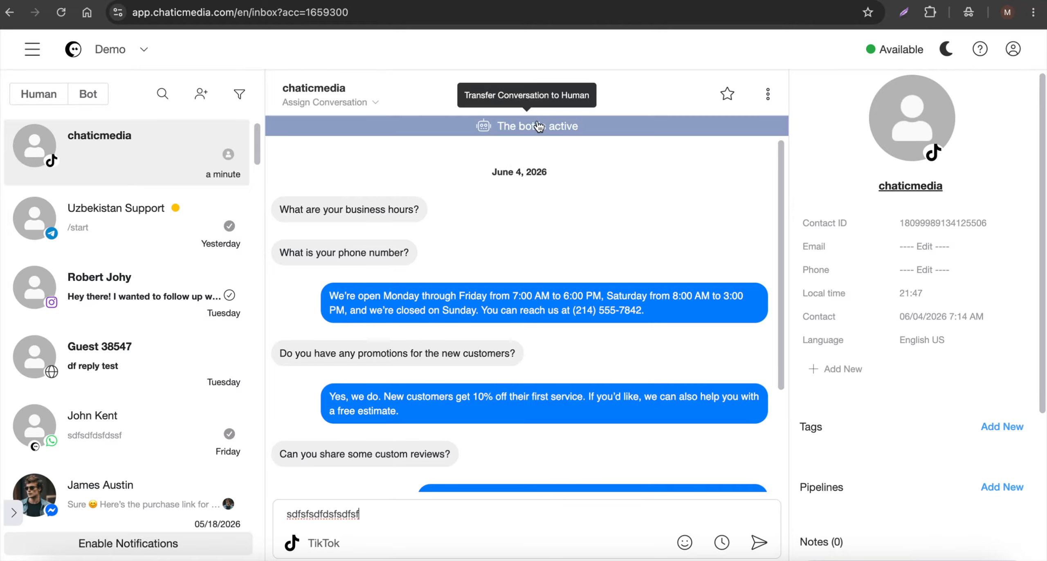
pyautogui.click(757, 543)
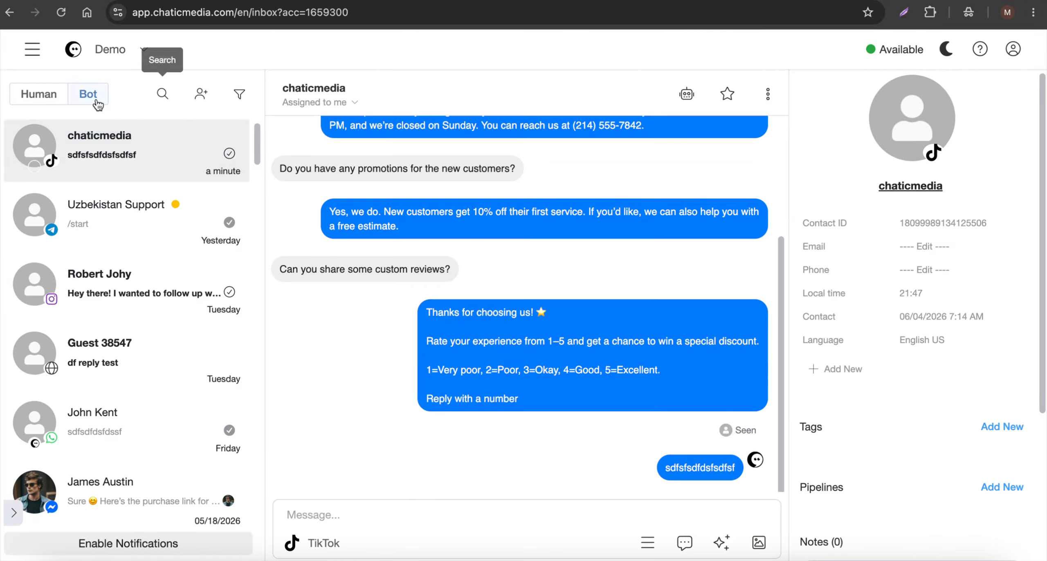
# Review the chaticmedia conversation history and check the manual reply in the TikTok business chat.
pyautogui.scroll(4, 544, 343)
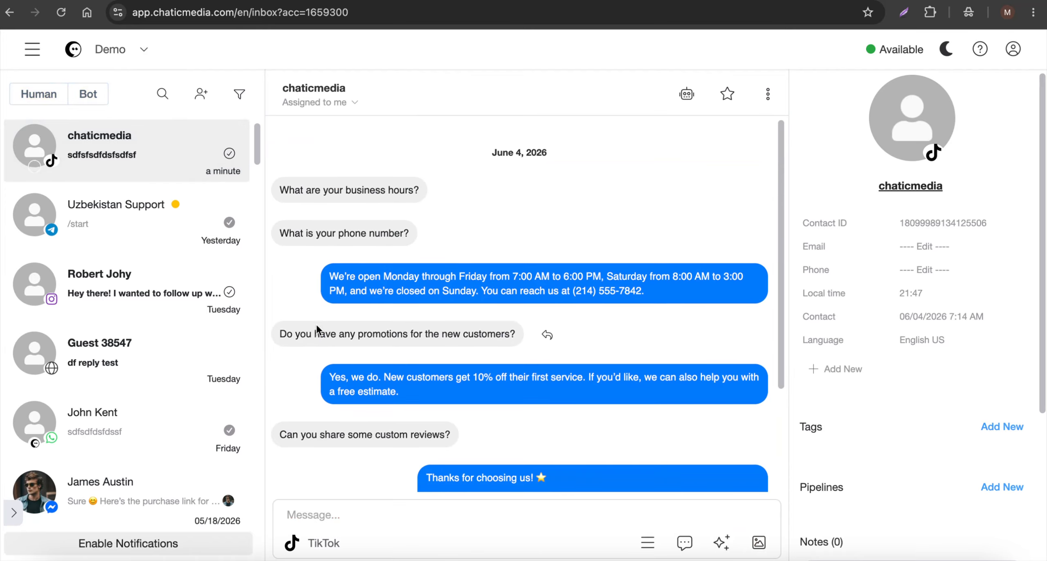
pyautogui.click(660, 556)
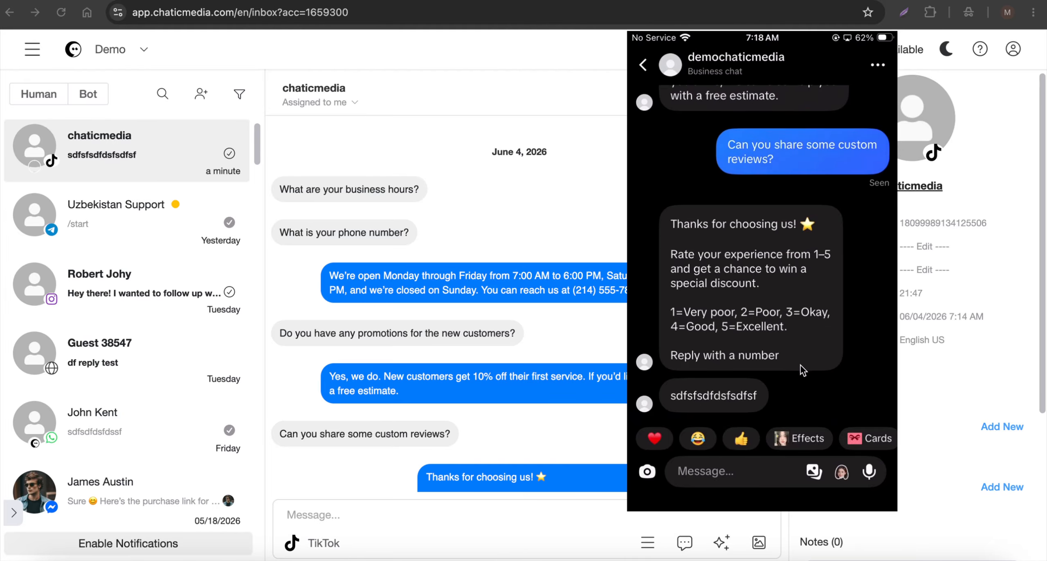
pyautogui.click(456, 189)
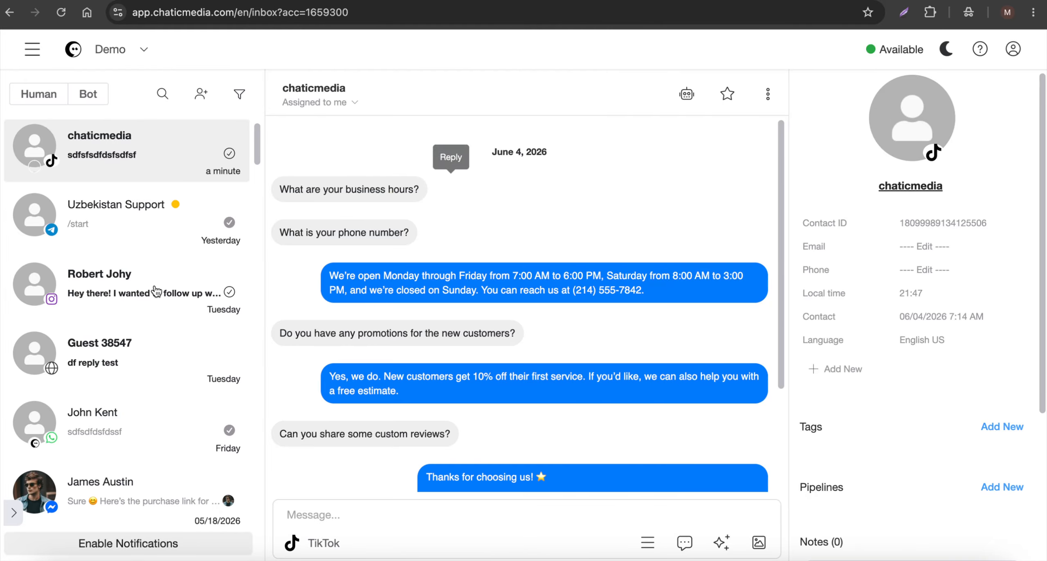
# Filter the inbox by Human and by Bot conversations, and clear the filter.
pyautogui.click(47, 100)
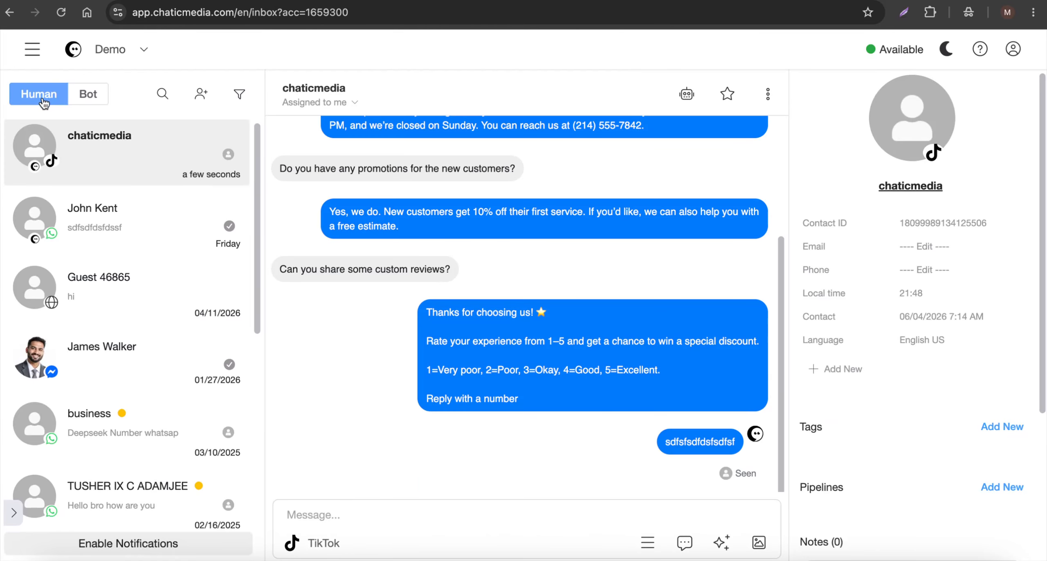
pyautogui.click(87, 94)
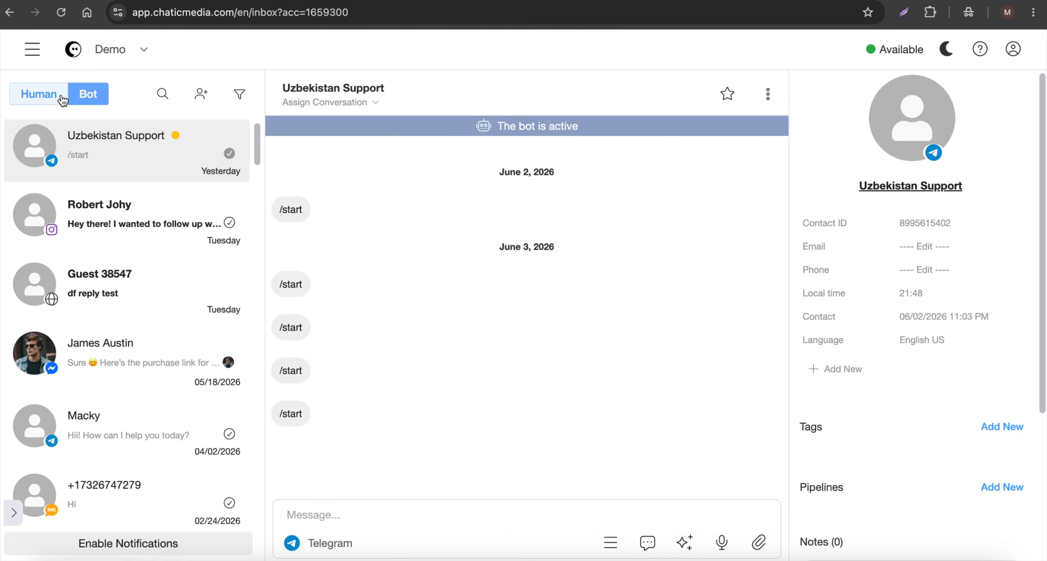
pyautogui.click(87, 93)
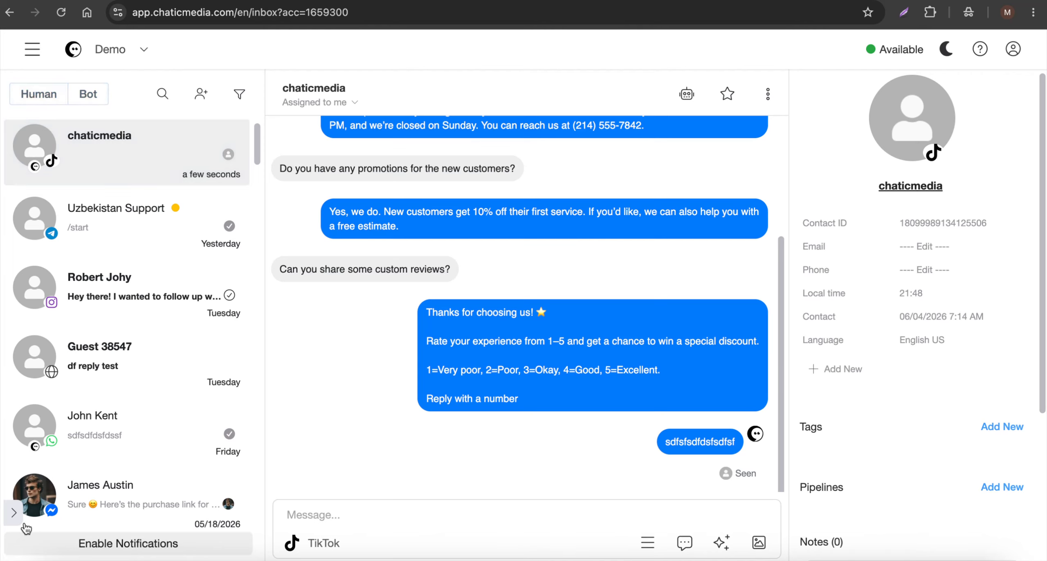
# Review the chaticmedia conversation in the My Inbox folder and return to the dashboard.
pyautogui.click(13, 513)
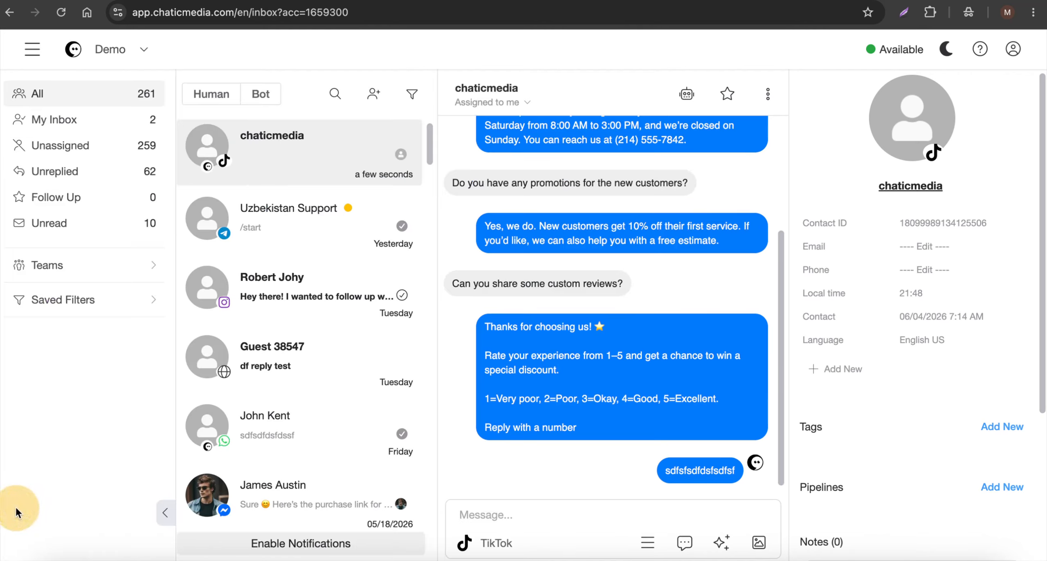
pyautogui.click(65, 126)
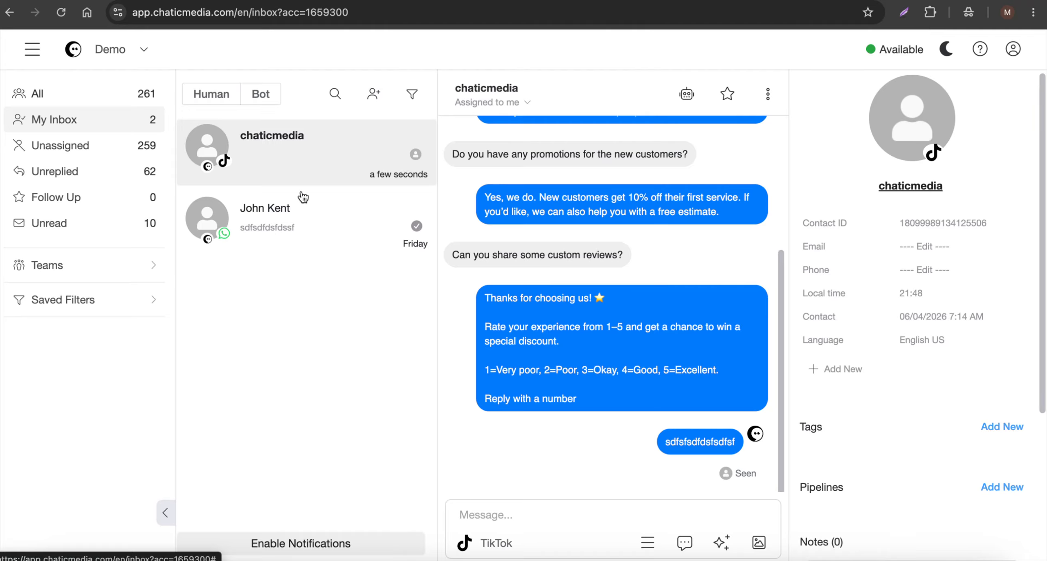
pyautogui.click(550, 527)
pyautogui.scroll(5, 678, 388)
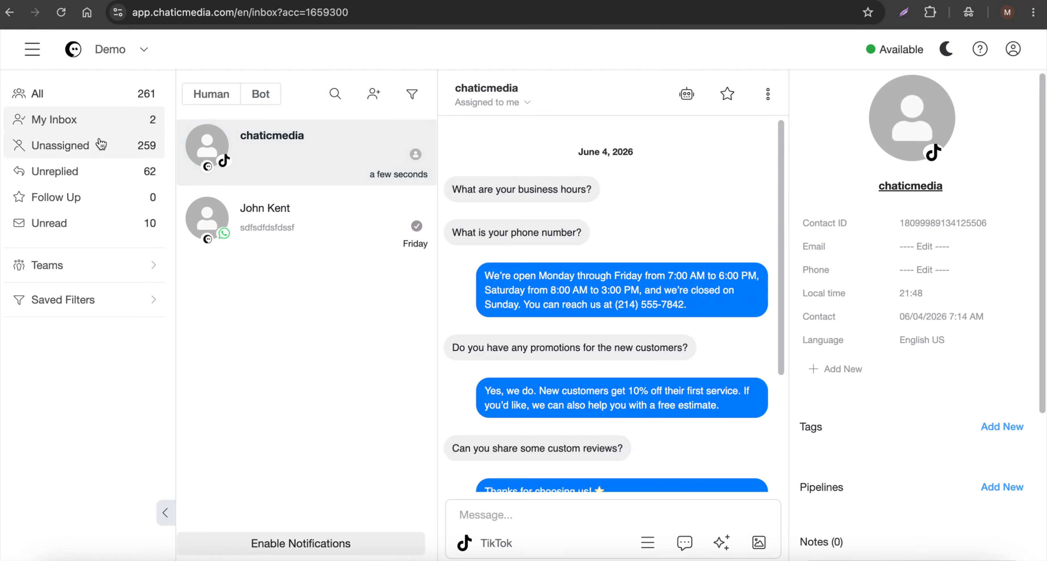
pyautogui.click(33, 49)
pyautogui.click(58, 48)
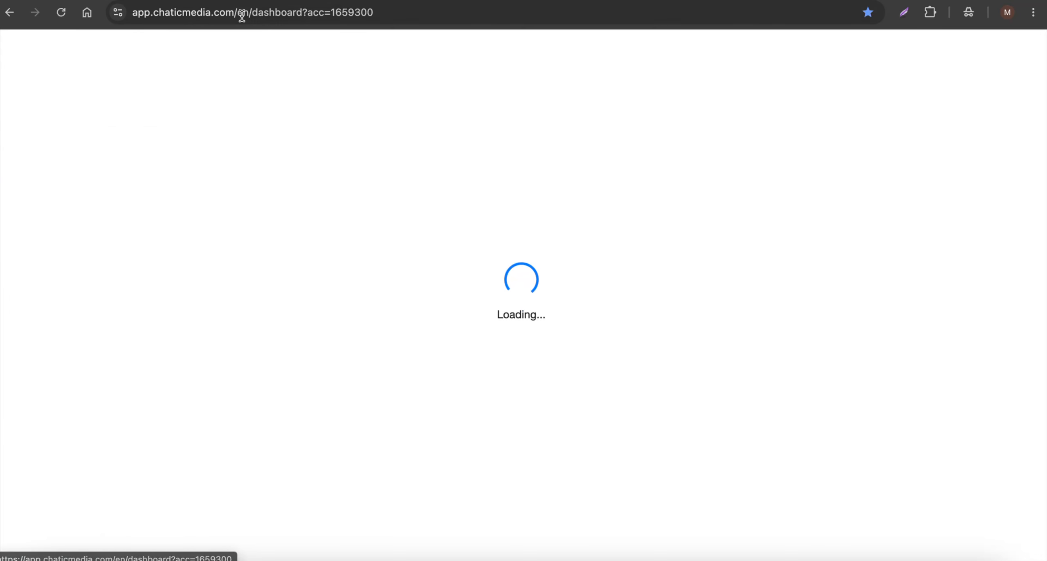